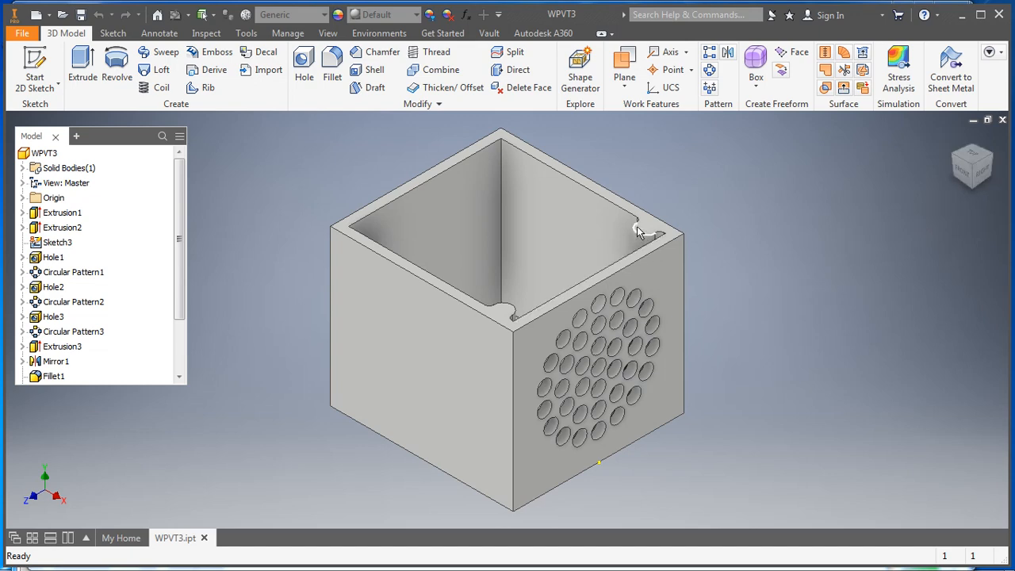
- Inspect the box's open interior and perforated wall, and save the part
{"action": "middle_click_drag", "start_coordinate": [786, 318], "coordinate": [843, 356], "text": "shift"}
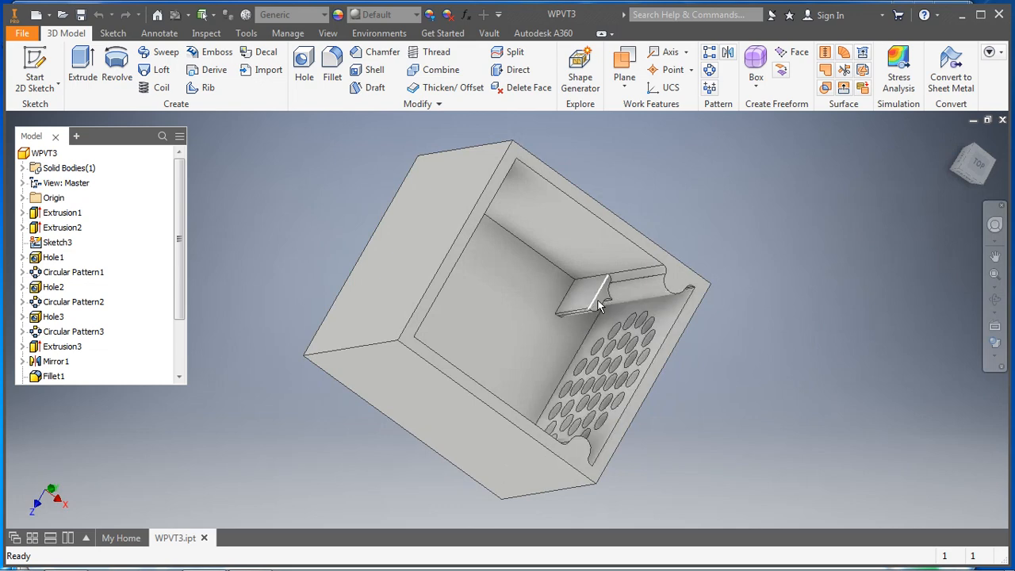
{"action": "middle_click_drag", "start_coordinate": [806, 188], "coordinate": [843, 367], "text": "shift"}
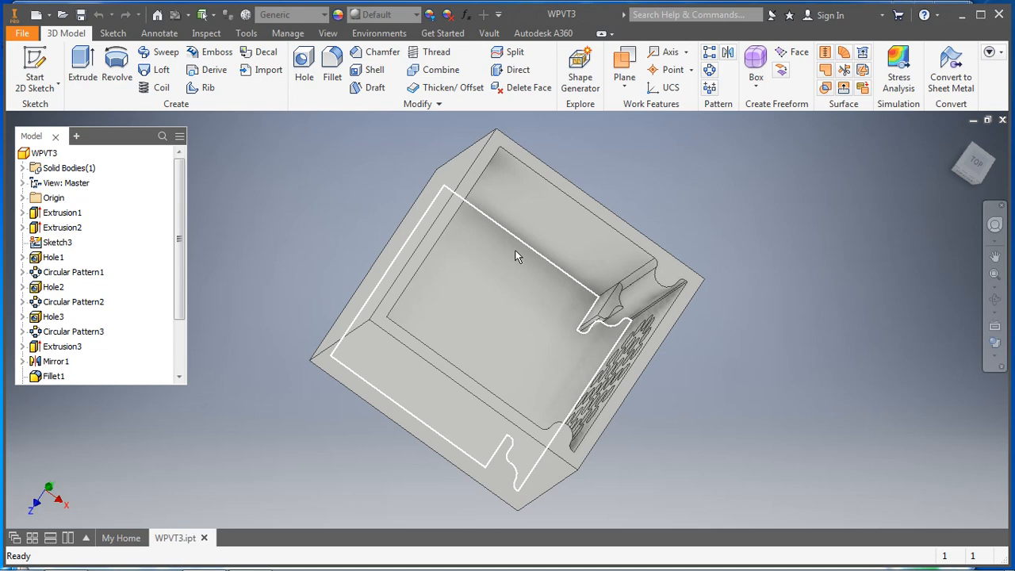
{"action": "middle_click_drag", "start_coordinate": [516, 255], "coordinate": [733, 368], "text": "shift"}
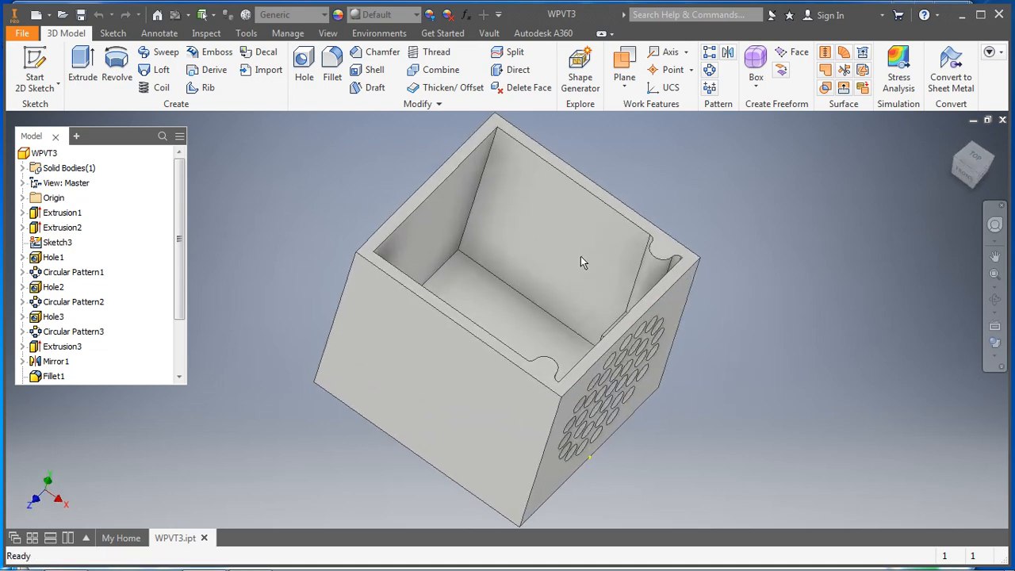
{"action": "left_click", "coordinate": [80, 15]}
- Check that the Model browser is enabled among the displayed user interface elements
{"action": "scroll", "coordinate": [178, 280], "scroll_direction": "down", "scroll_amount": 1}
{"action": "scroll", "coordinate": [179, 284], "scroll_direction": "down", "scroll_amount": 1}
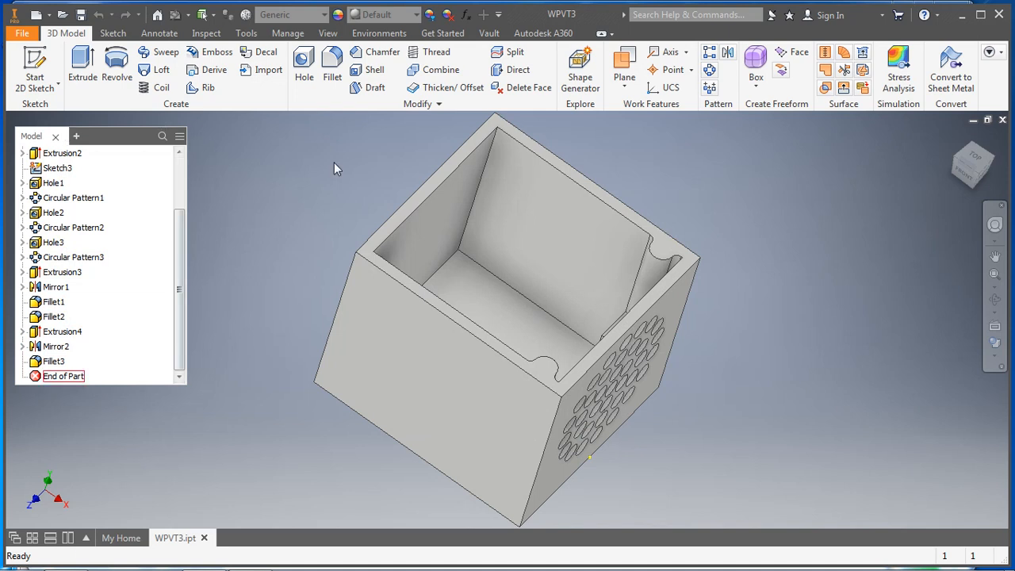
{"action": "left_click", "coordinate": [330, 35]}
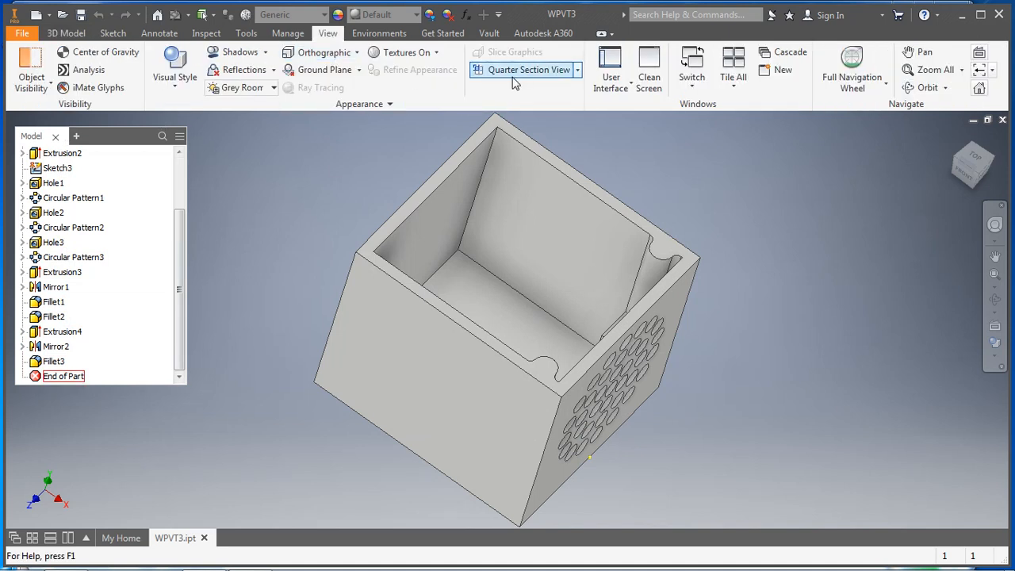
{"action": "left_click", "coordinate": [609, 84]}
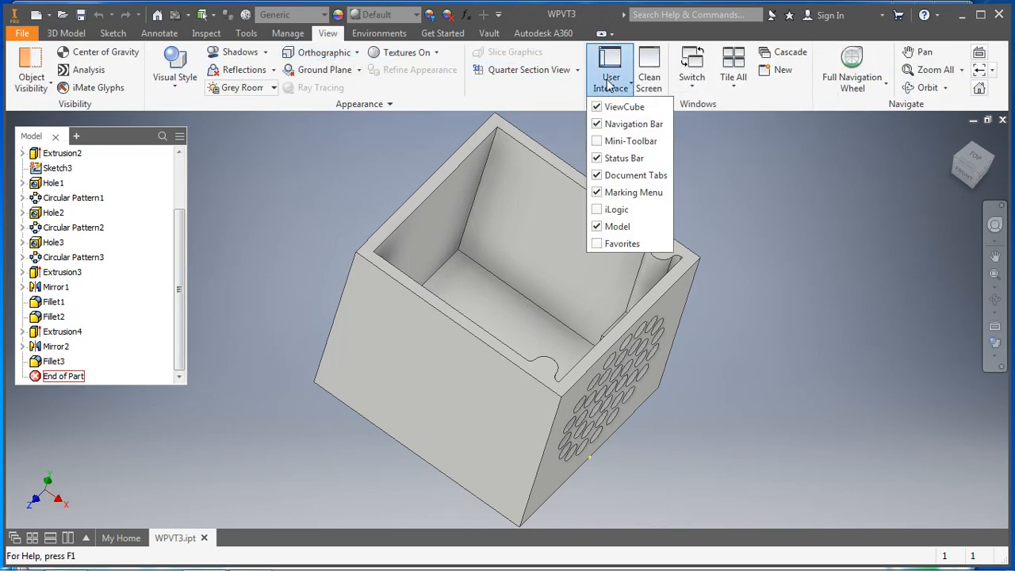
{"action": "left_click", "coordinate": [617, 227]}
{"action": "left_click", "coordinate": [626, 230]}
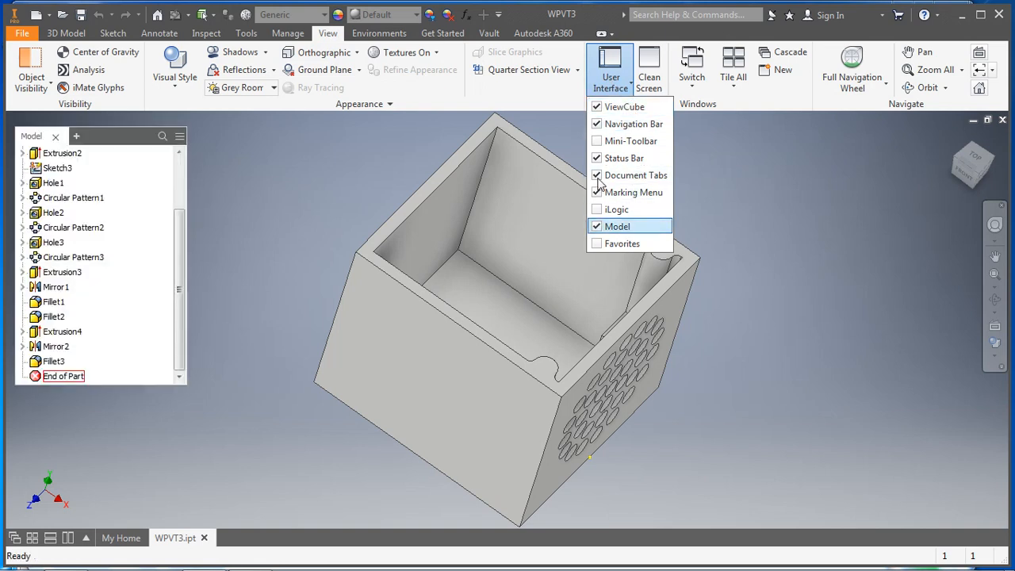
{"action": "left_click", "coordinate": [66, 32]}
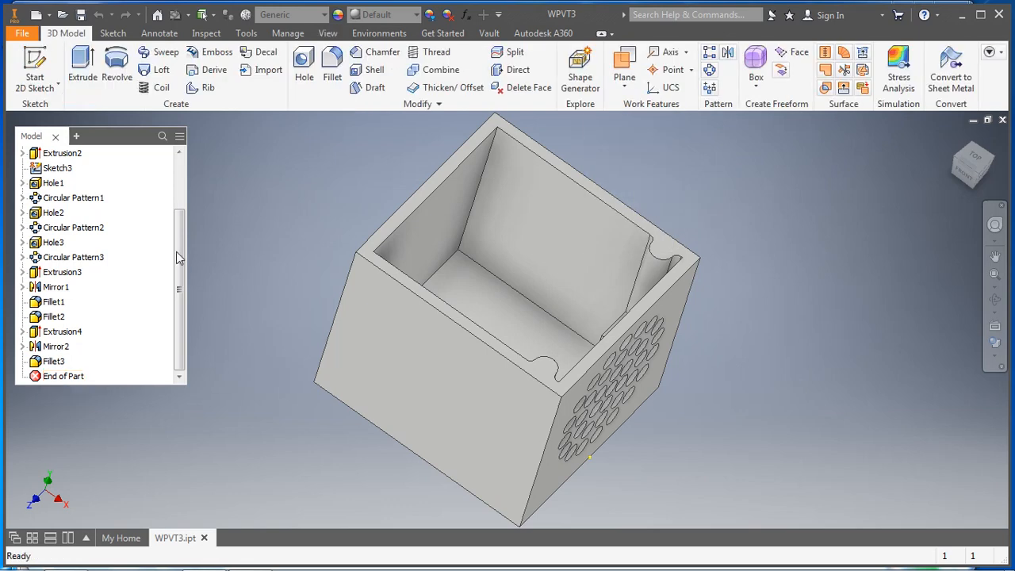
- Edit the sketch of Extrusion4, set the support rectangle's length to 0.5 in, and finish the sketch
{"action": "left_click_drag", "start_coordinate": [181, 294], "coordinate": [180, 238]}
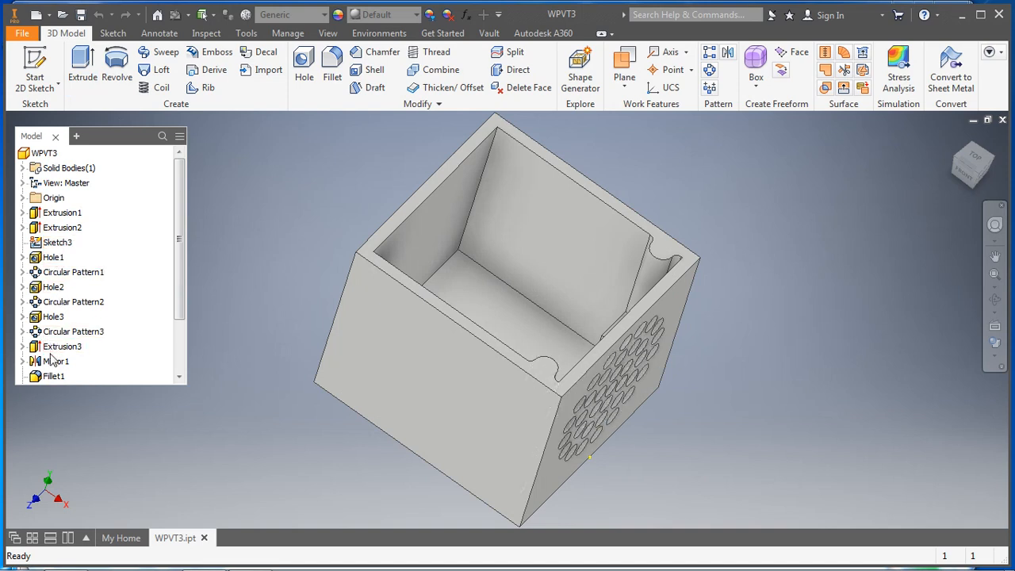
{"action": "left_click_drag", "start_coordinate": [180, 267], "coordinate": [184, 302]}
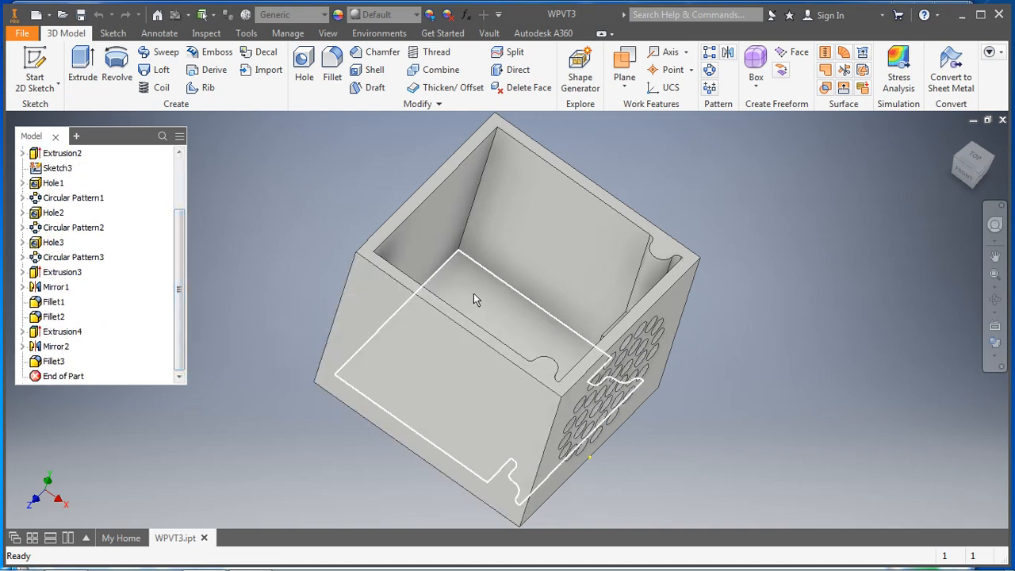
{"action": "middle_click_drag", "start_coordinate": [486, 267], "coordinate": [487, 283], "text": "shift"}
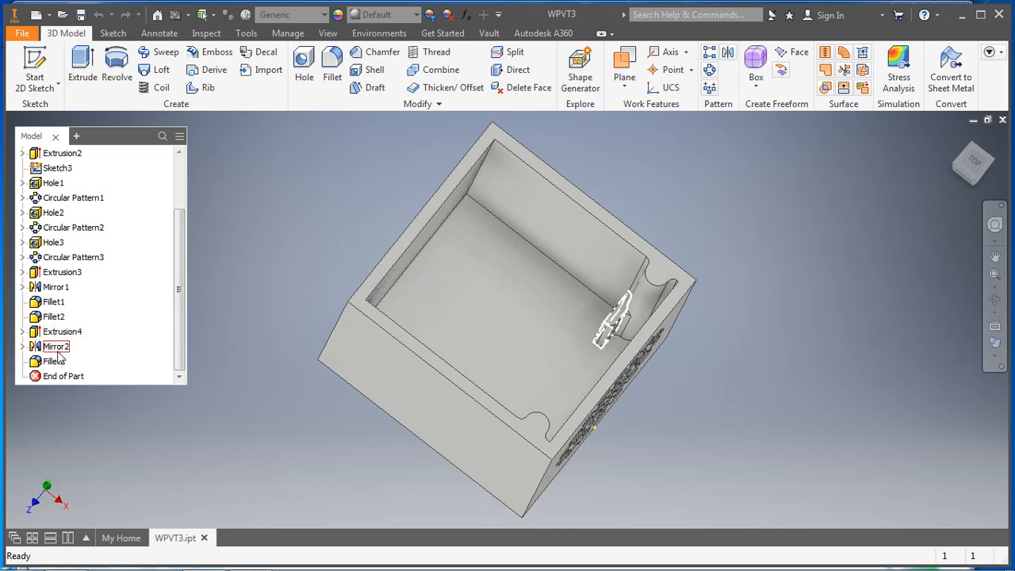
{"action": "left_click", "coordinate": [23, 332]}
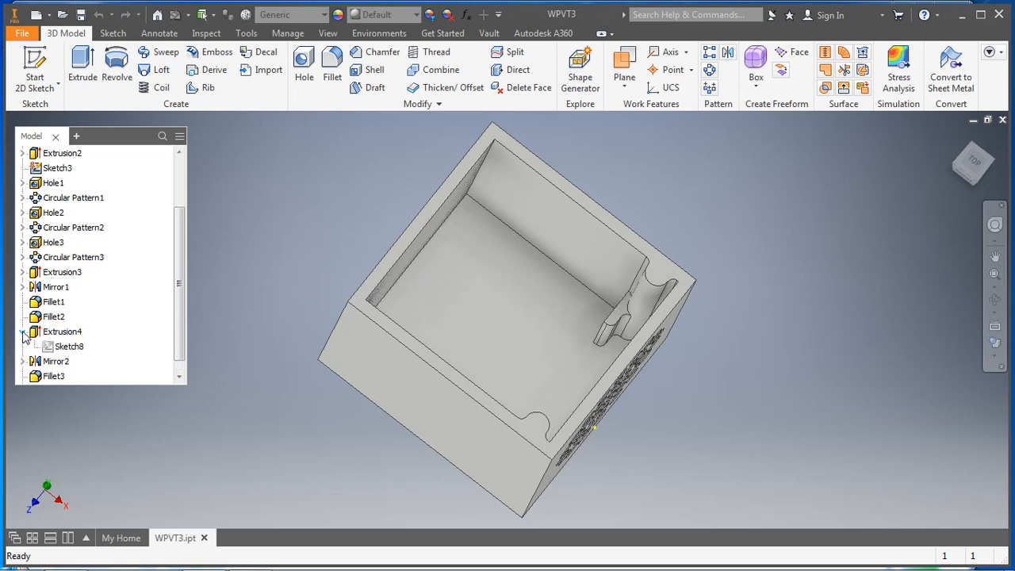
{"action": "right_click", "coordinate": [67, 351]}
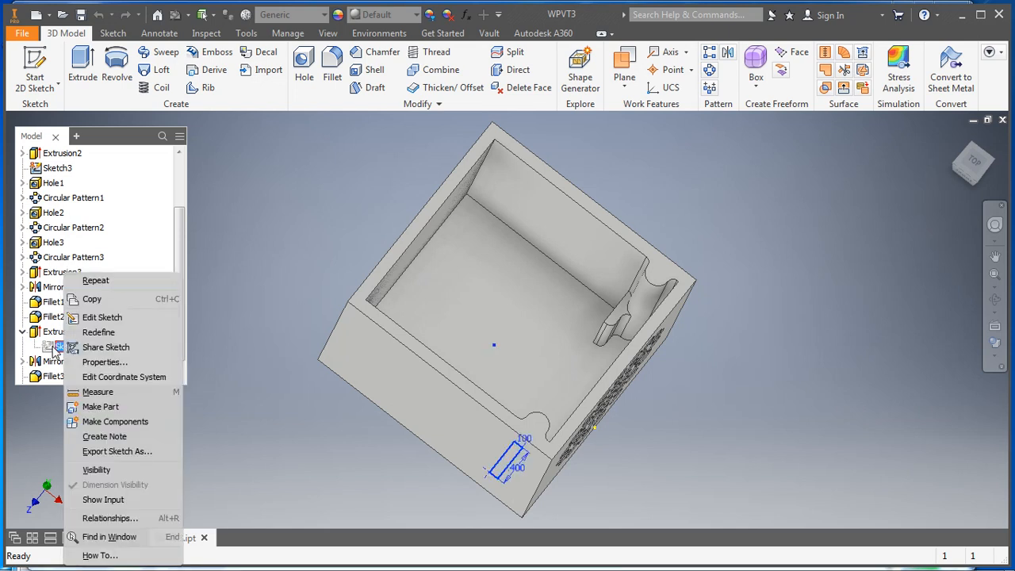
{"action": "left_click", "coordinate": [89, 317]}
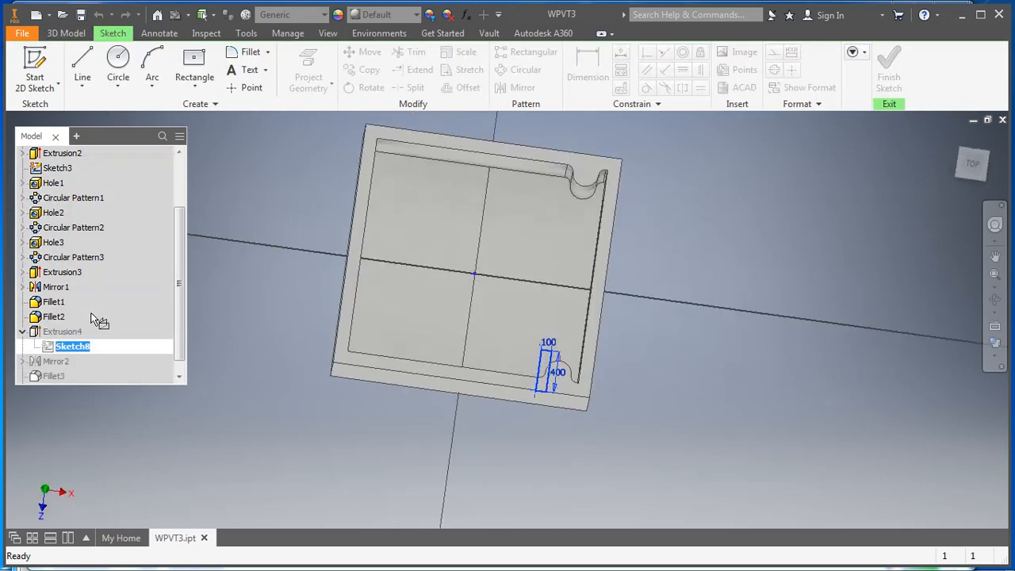
{"action": "scroll", "coordinate": [523, 349], "scroll_direction": "down", "scroll_amount": 3}
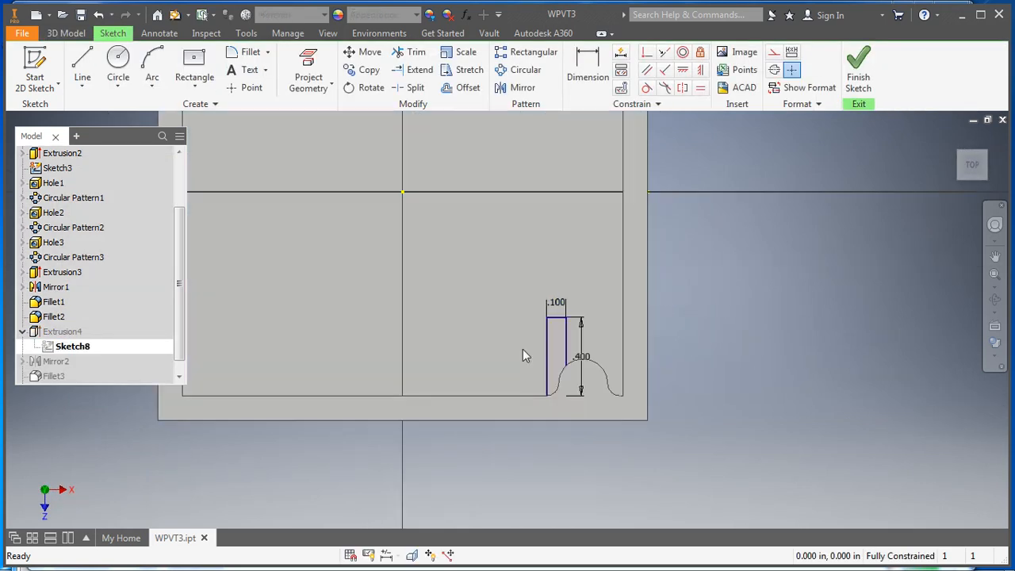
{"action": "double_click", "coordinate": [584, 359]}
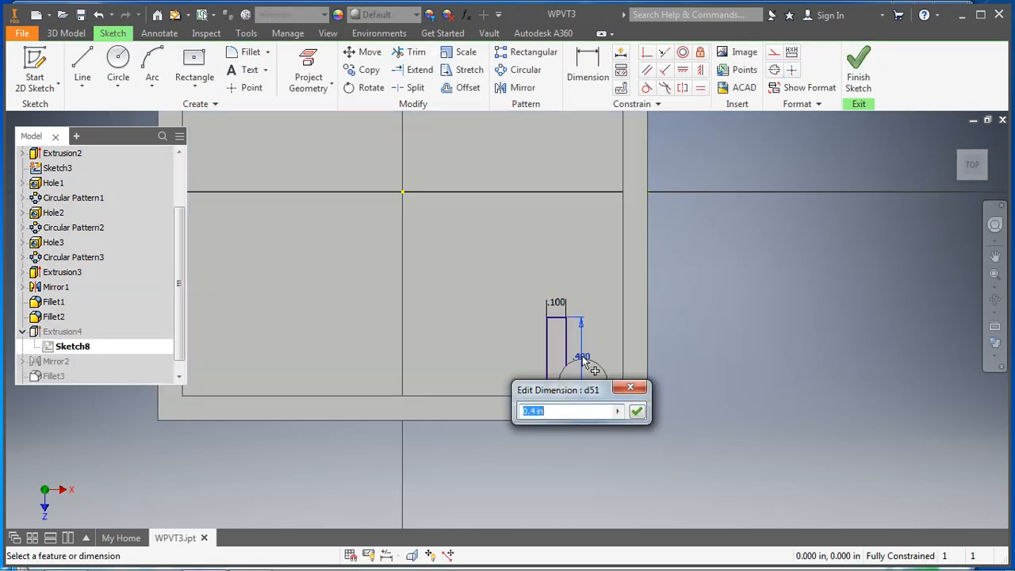
{"action": "type", "text": ".5"}
{"action": "left_click", "coordinate": [637, 411]}
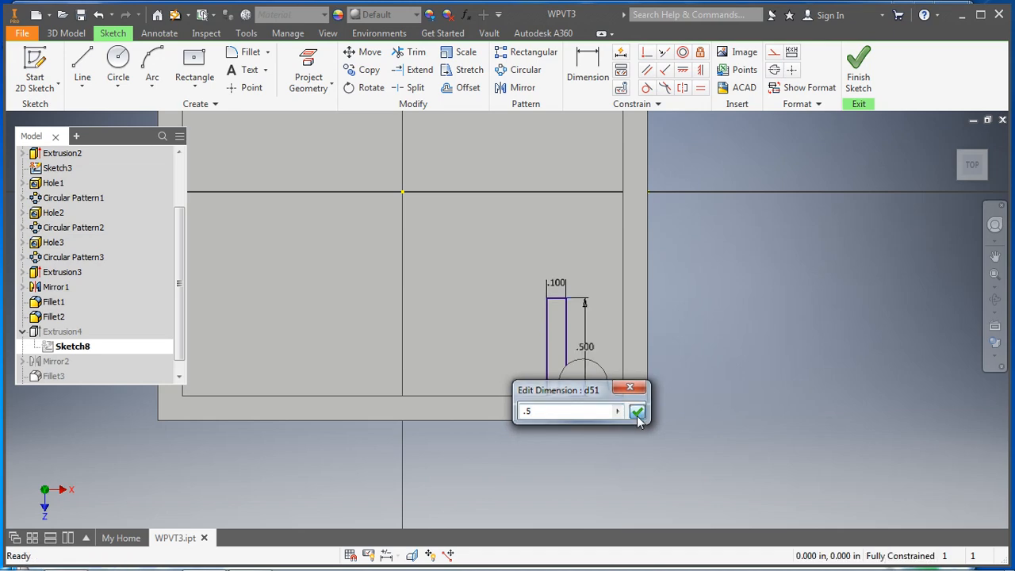
{"action": "scroll", "coordinate": [718, 379], "scroll_direction": "up", "scroll_amount": 3}
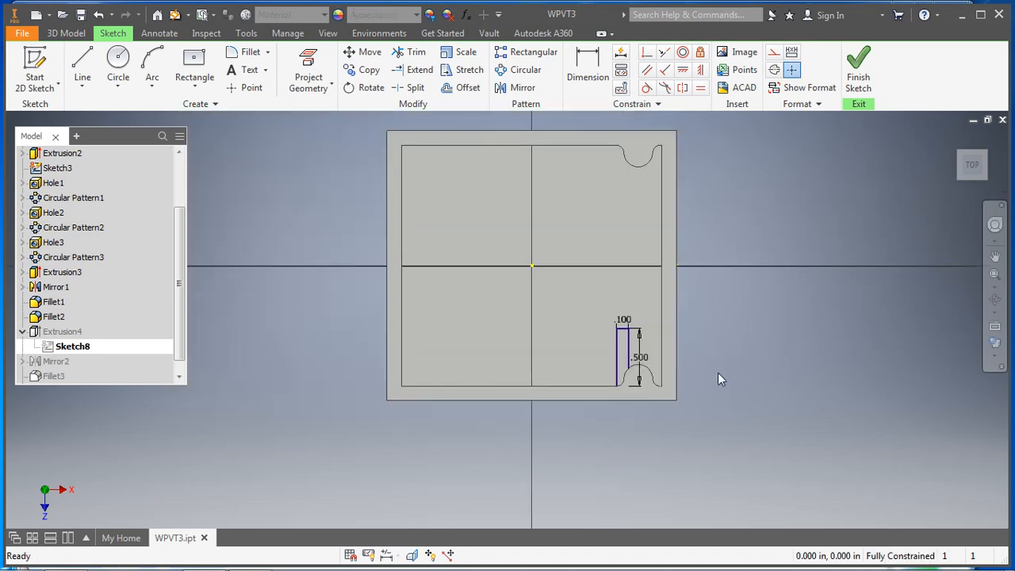
{"action": "left_click", "coordinate": [858, 73]}
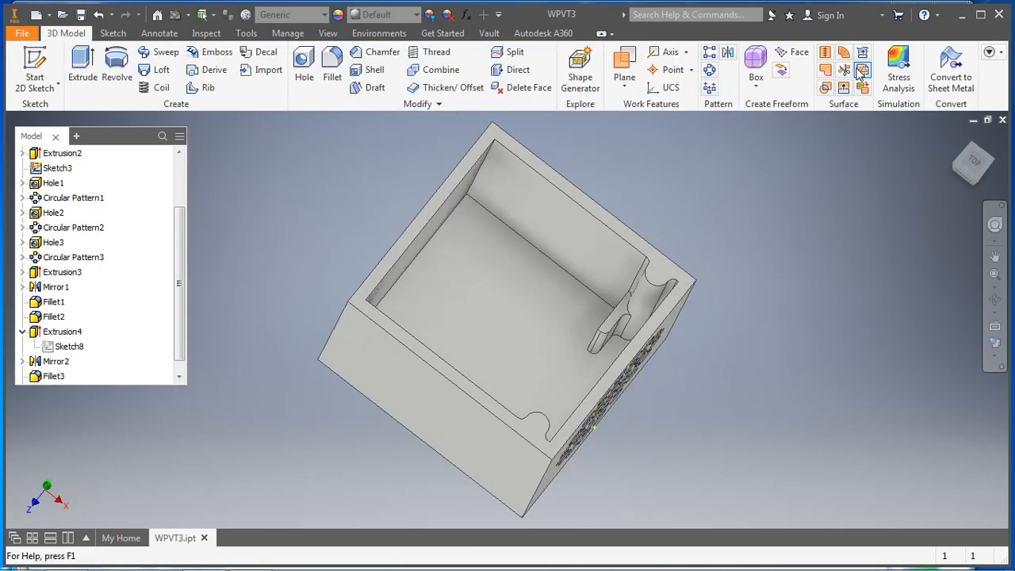
- Start a new 2D sketch on the inside floor of the box
{"action": "middle_click_drag", "start_coordinate": [743, 411], "coordinate": [747, 432], "text": "shift"}
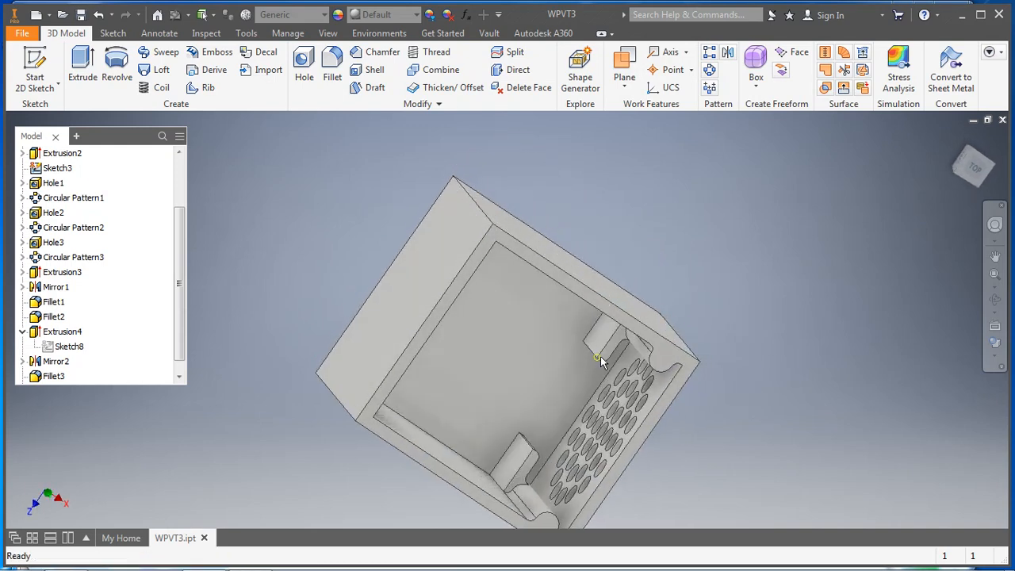
{"action": "mouse_move", "coordinate": [792, 469]}
{"action": "middle_mouse_down", "text": "shift"}
{"action": "mouse_move", "coordinate": [772, 447]}
{"action": "mouse_move", "coordinate": [786, 463]}
{"action": "middle_mouse_up", "text": "shift"}
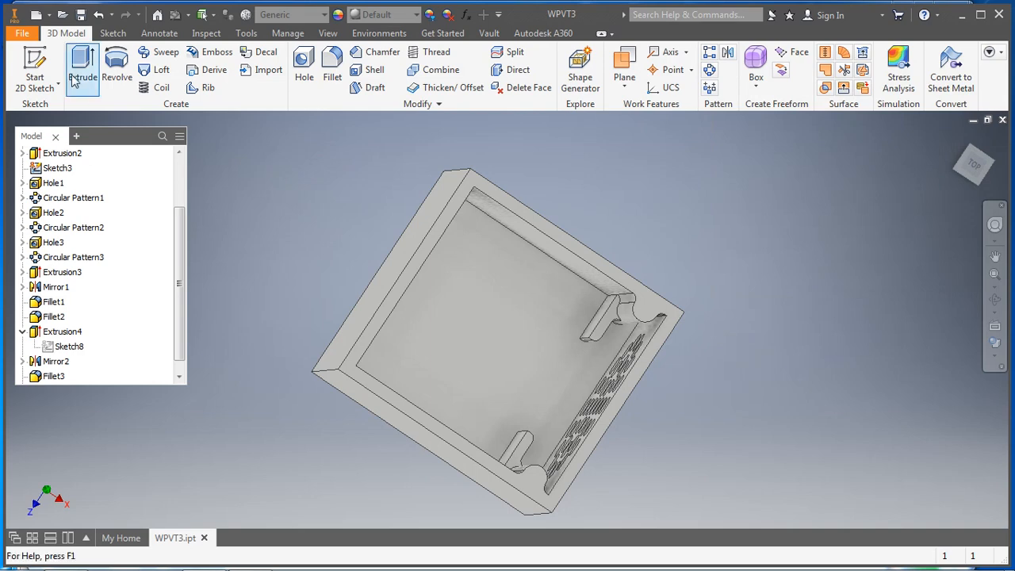
{"action": "left_click", "coordinate": [35, 69]}
{"action": "left_click", "coordinate": [477, 355]}
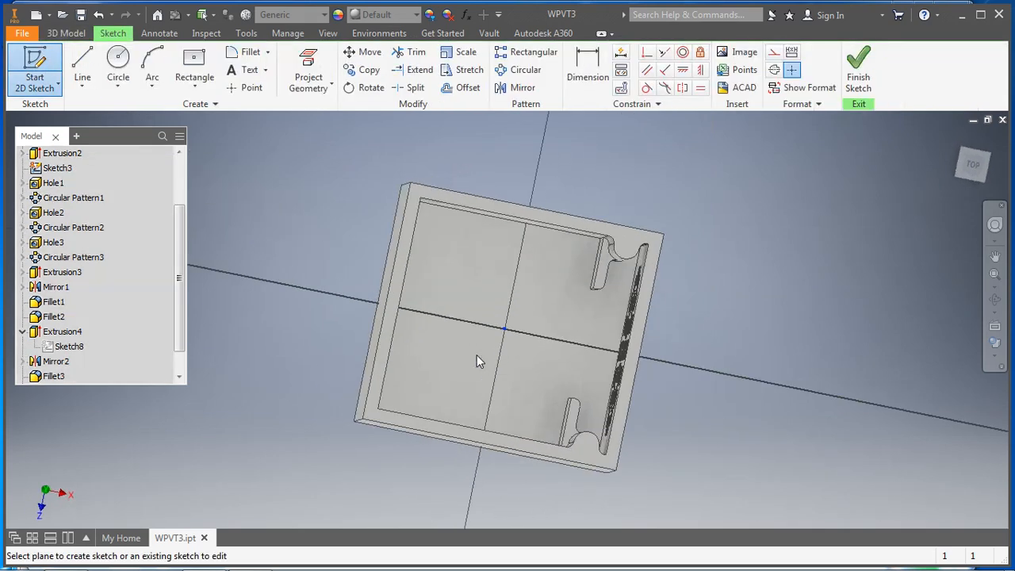
{"action": "middle_click_drag", "start_coordinate": [484, 359], "coordinate": [507, 366], "text": "shift"}
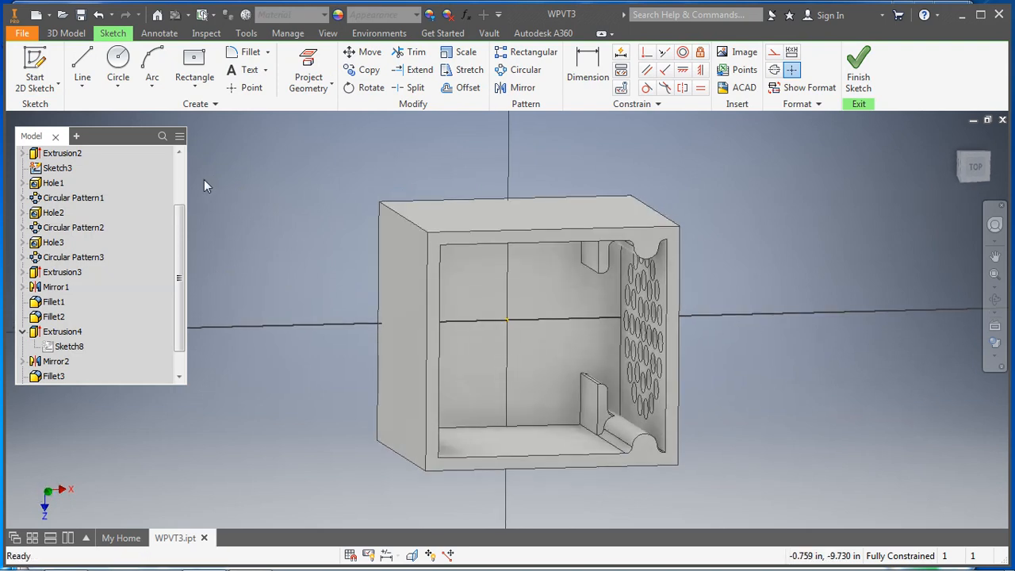
- Draw a 1.06 in line along the floor's edge, starting from the corner where the support meets the side wall
{"action": "left_click", "coordinate": [83, 70]}
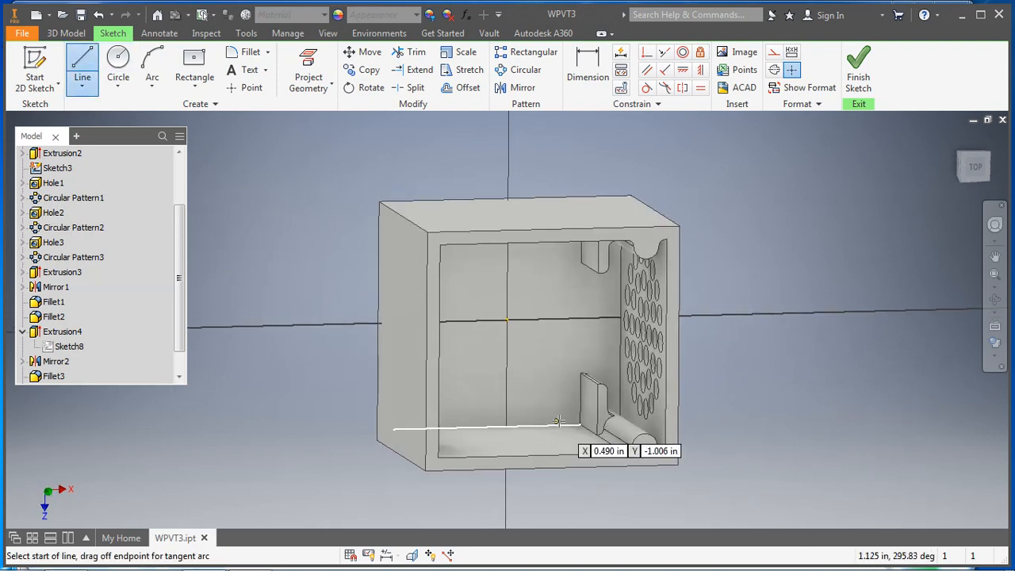
{"action": "scroll", "coordinate": [581, 427], "scroll_direction": "down", "scroll_amount": 2}
{"action": "scroll", "coordinate": [581, 427], "scroll_direction": "down", "scroll_amount": 1}
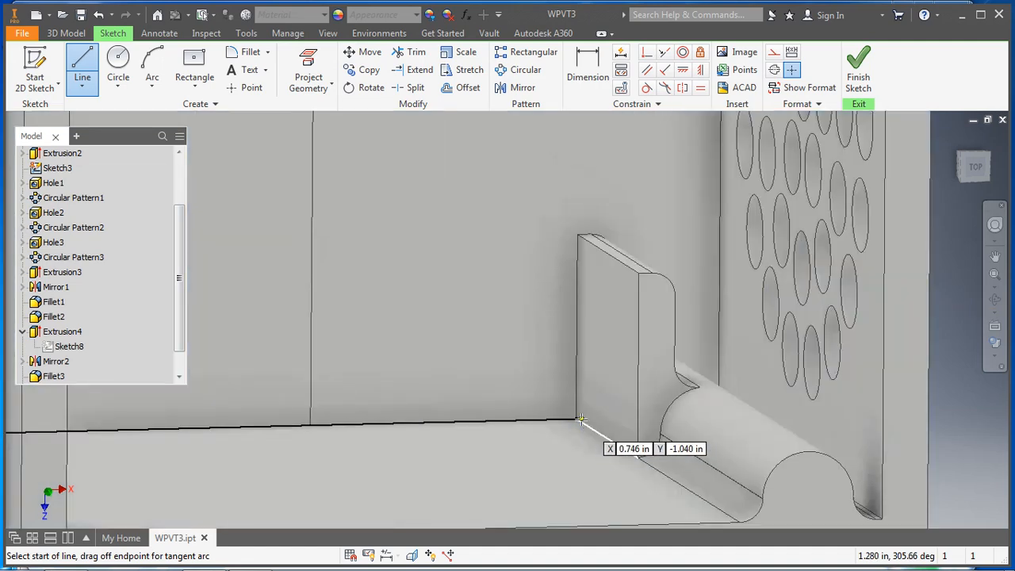
{"action": "scroll", "coordinate": [570, 429], "scroll_direction": "down", "scroll_amount": 1}
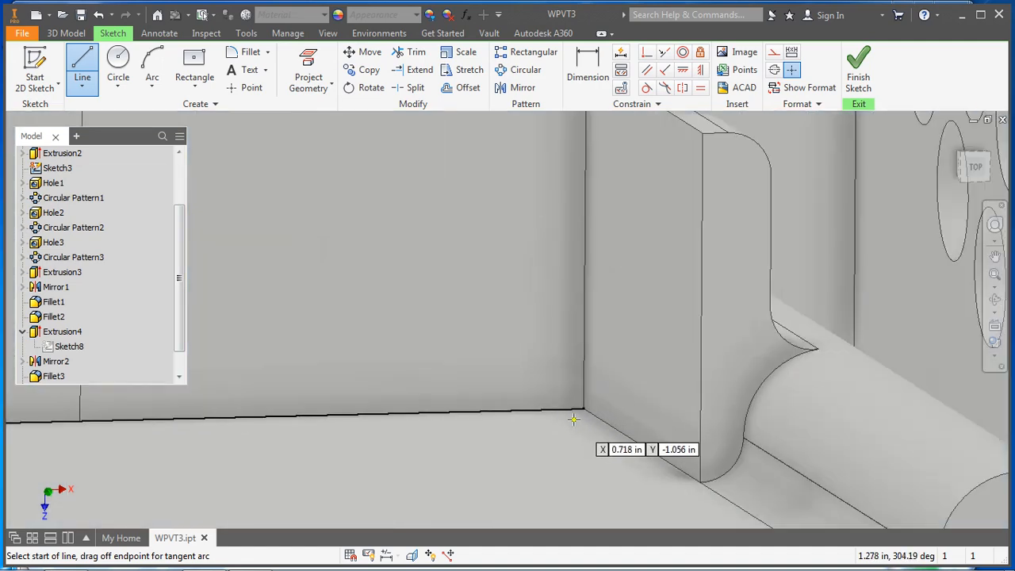
{"action": "left_click", "coordinate": [583, 408]}
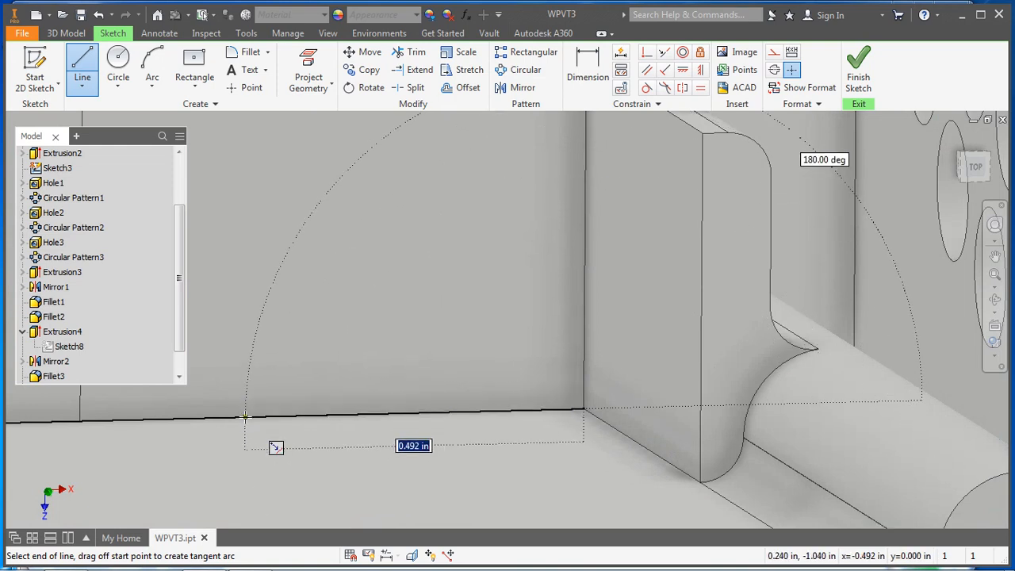
{"action": "type", "text": "1.06"}
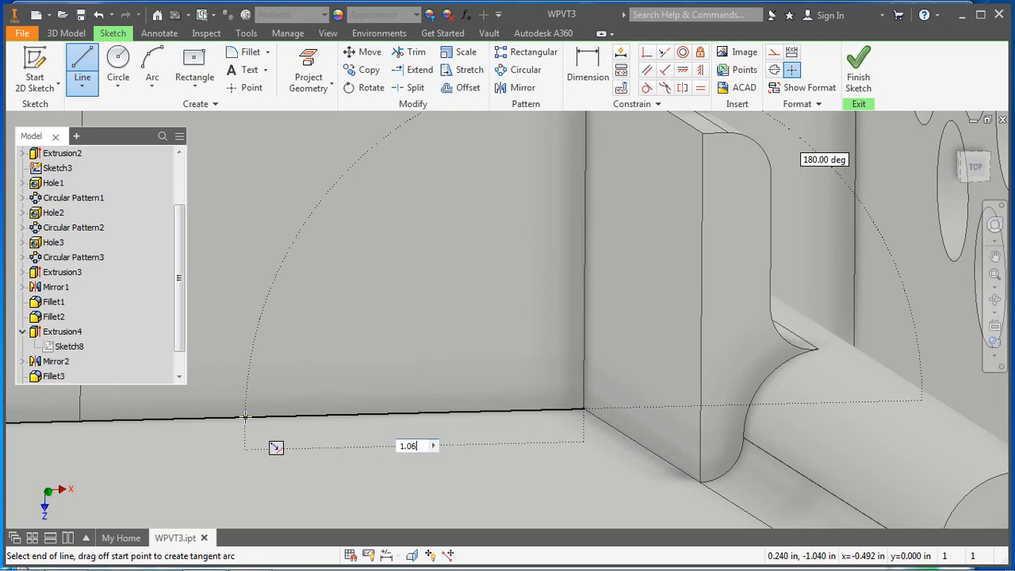
{"action": "key", "text": "Return"}
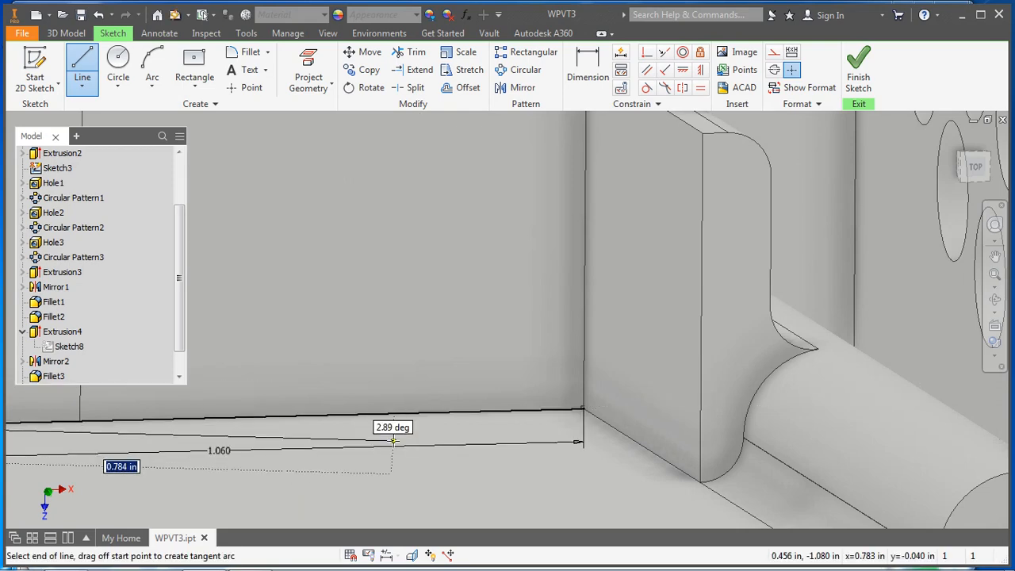
{"action": "scroll", "coordinate": [394, 440], "scroll_direction": "up", "scroll_amount": 4}
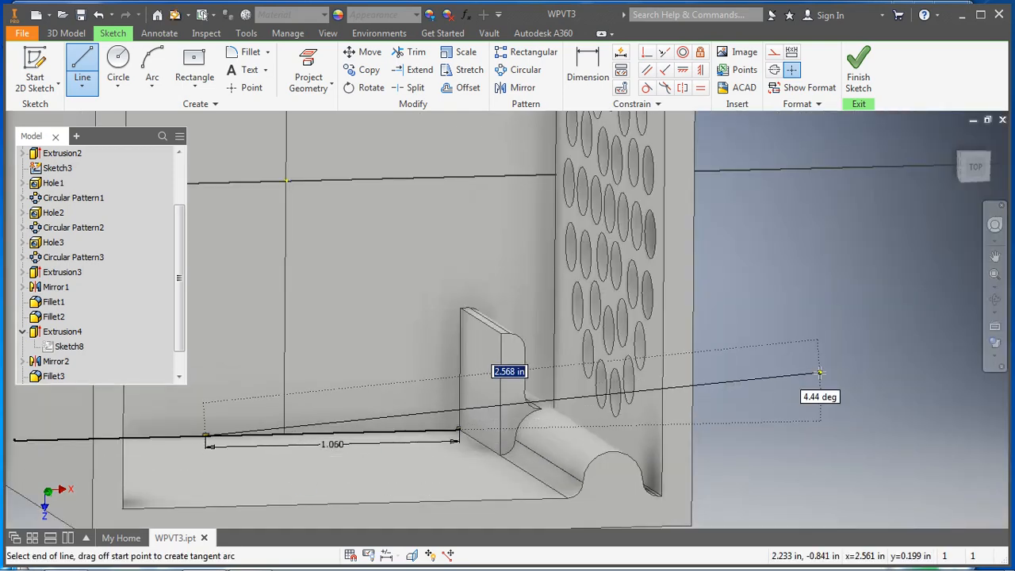
{"action": "scroll", "coordinate": [809, 381], "scroll_direction": "down", "scroll_amount": 3}
{"action": "scroll", "coordinate": [808, 371], "scroll_direction": "up", "scroll_amount": 5}
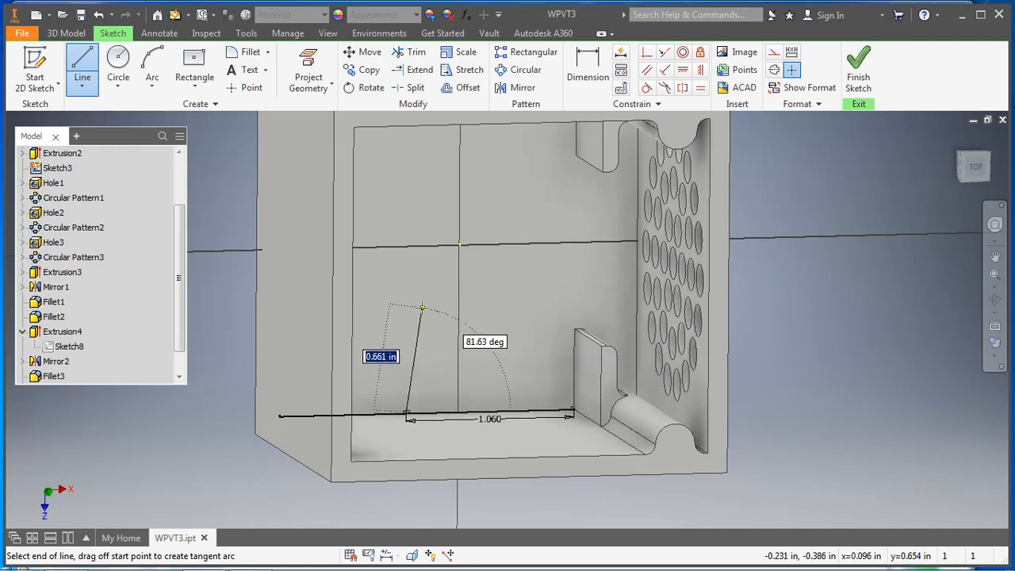
{"action": "middle_click_drag", "start_coordinate": [437, 314], "coordinate": [409, 306], "text": "shift"}
{"action": "middle_click_drag", "start_coordinate": [411, 316], "coordinate": [412, 318], "text": "shift"}
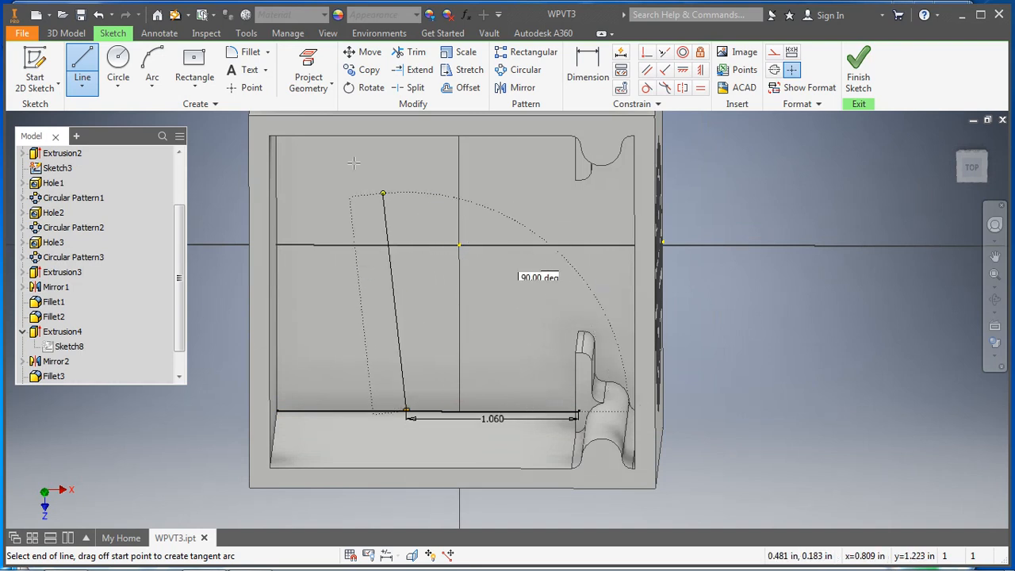
- Draw a two-point rectangle 0.3 in wide and 0.4 in high from the free end of the 1.06 in line, and finish the sketch
{"action": "left_click", "coordinate": [195, 64]}
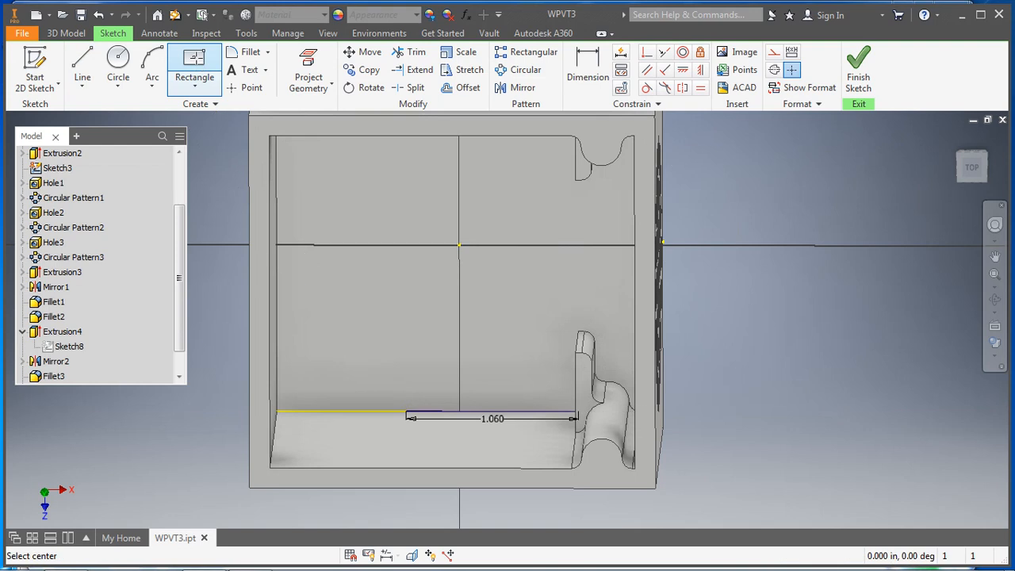
{"action": "left_click", "coordinate": [195, 80]}
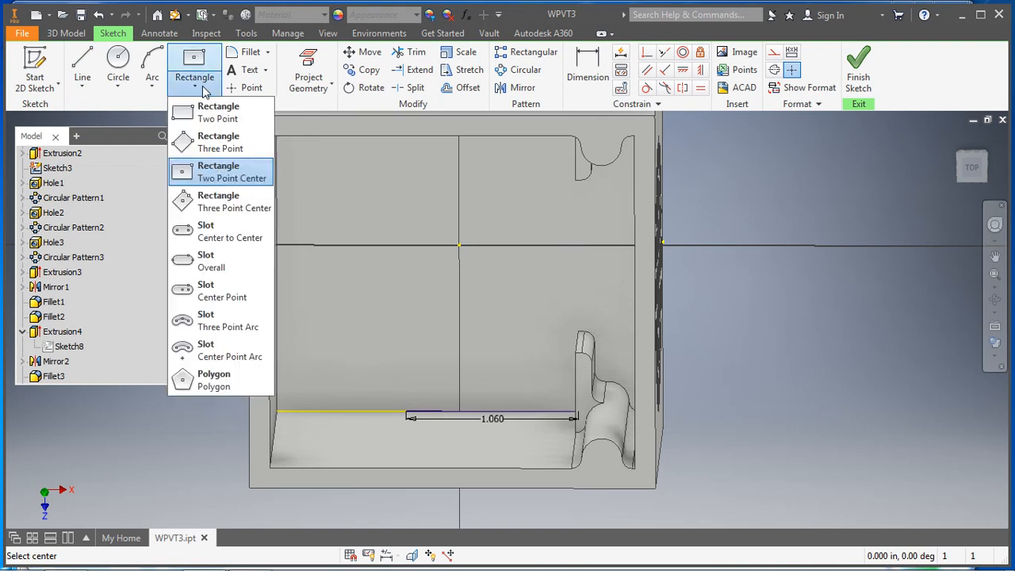
{"action": "left_click", "coordinate": [209, 116]}
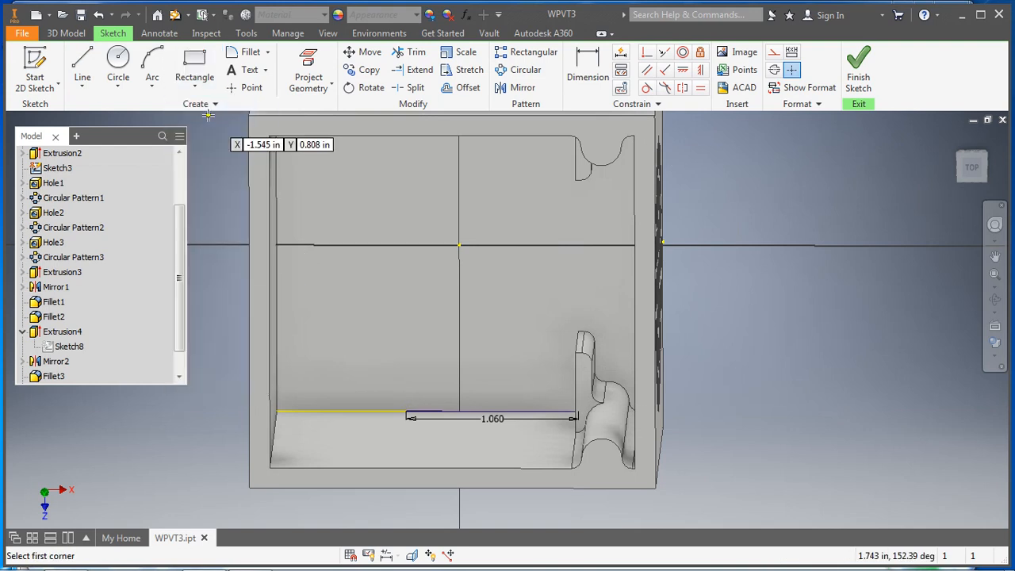
{"action": "left_click", "coordinate": [406, 411]}
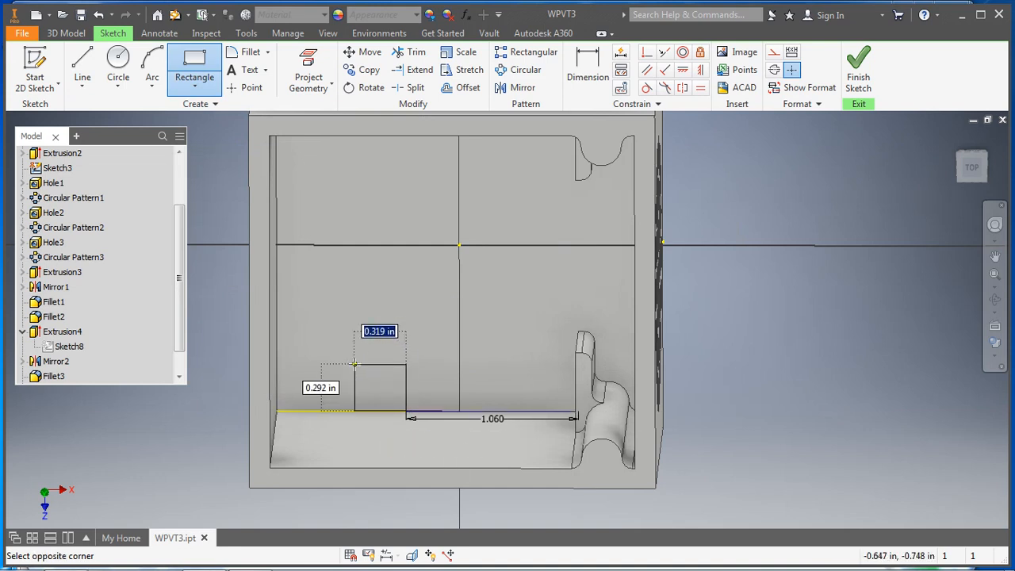
{"action": "type", "text": ".3"}
{"action": "key", "text": "Tab"}
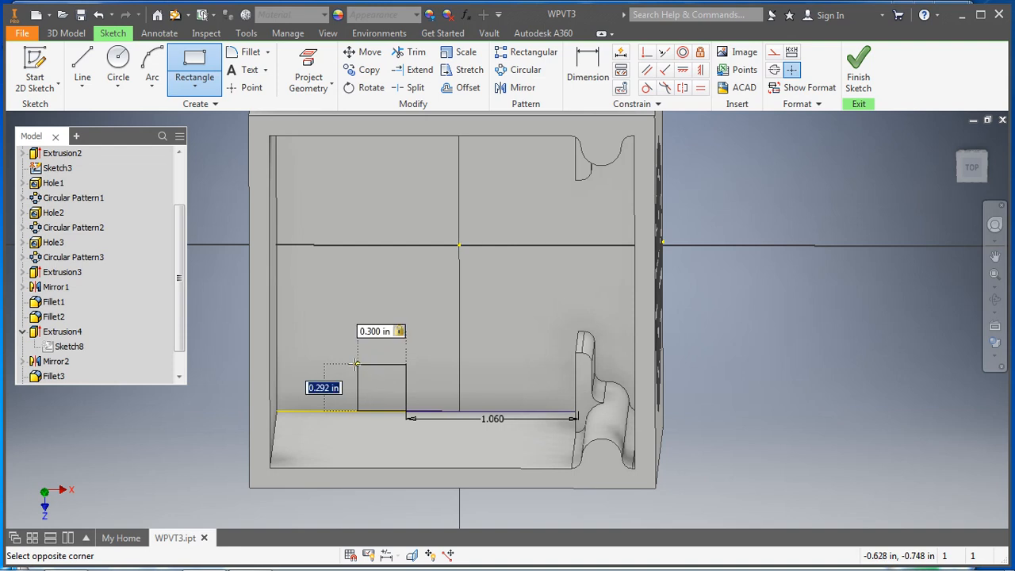
{"action": "type", "text": "."}
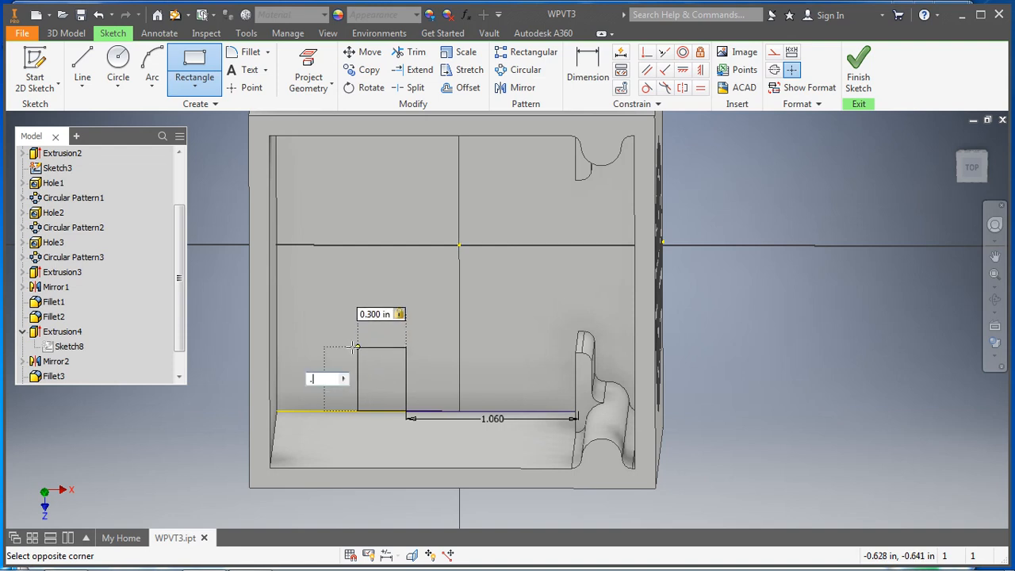
{"action": "type", "text": "4"}
{"action": "key", "text": "Return"}
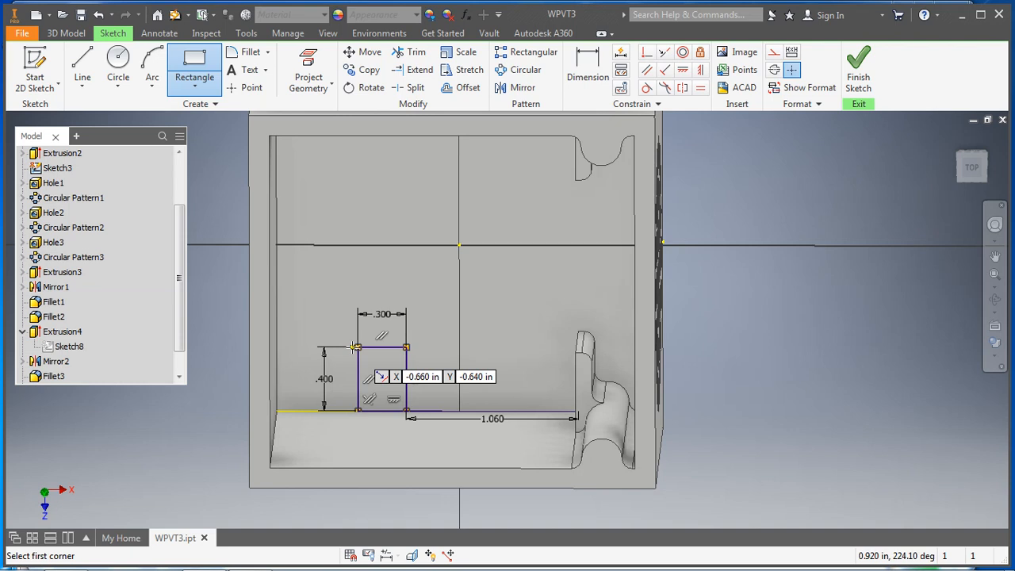
{"action": "left_click", "coordinate": [858, 79]}
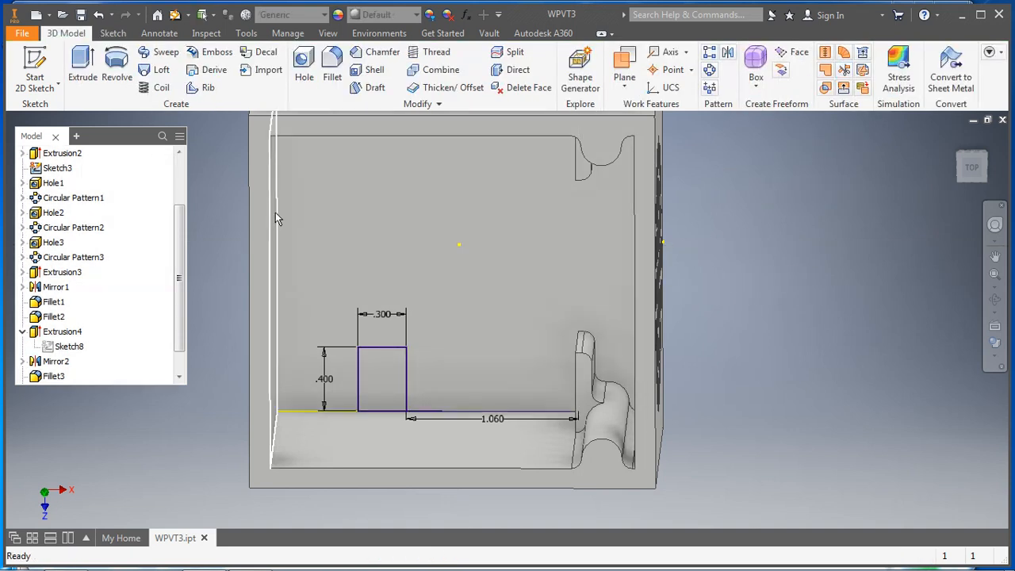
- Extrude the 0.3 by 0.4 in rectangle 2 in upward from the floor as a joined support block
{"action": "left_click", "coordinate": [83, 66]}
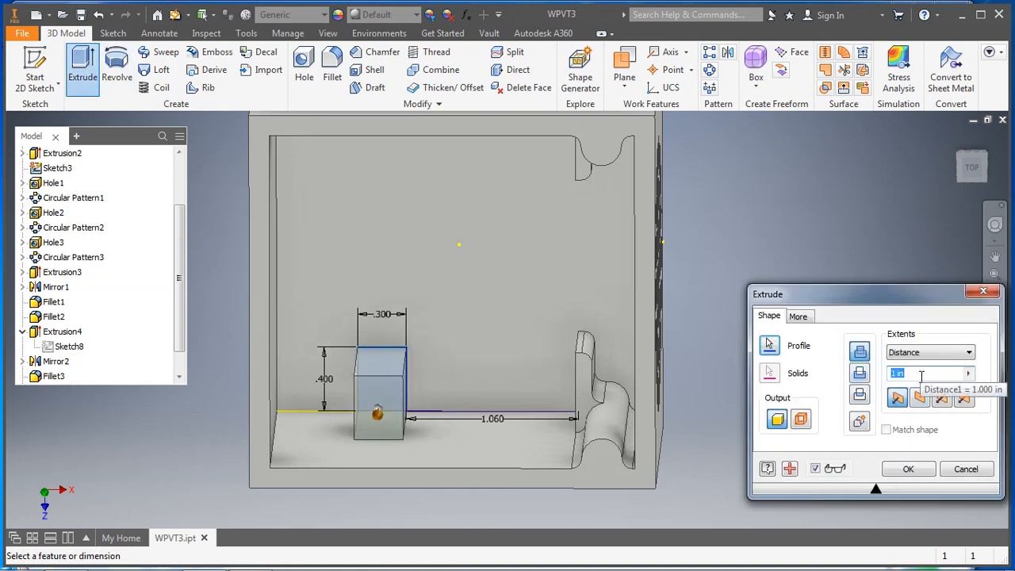
{"action": "type", "text": "2"}
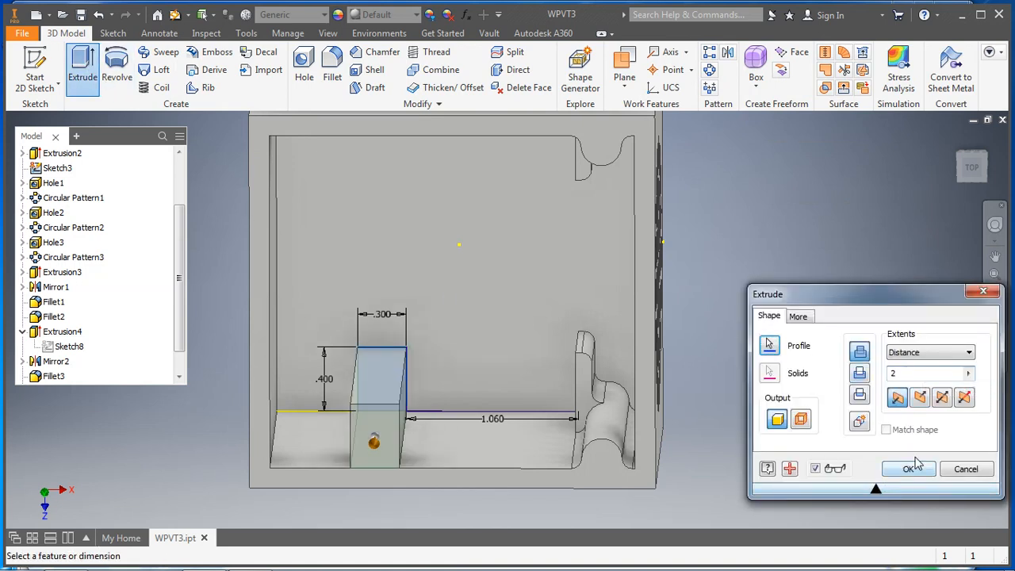
{"action": "left_click", "coordinate": [908, 469]}
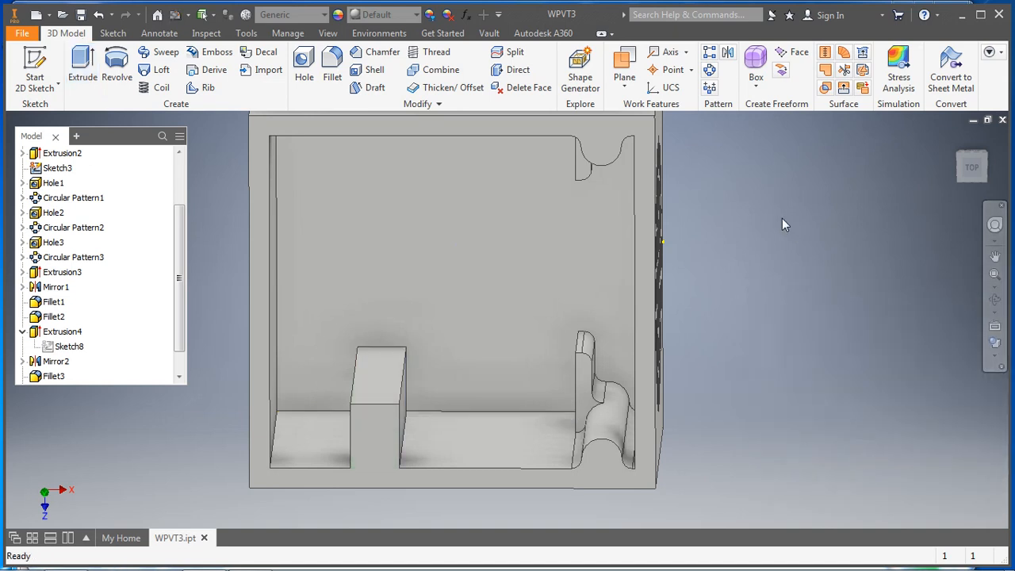
- Mirror the new support block about the origin XY plane onto the opposite wall of the box
{"action": "left_click", "coordinate": [728, 53]}
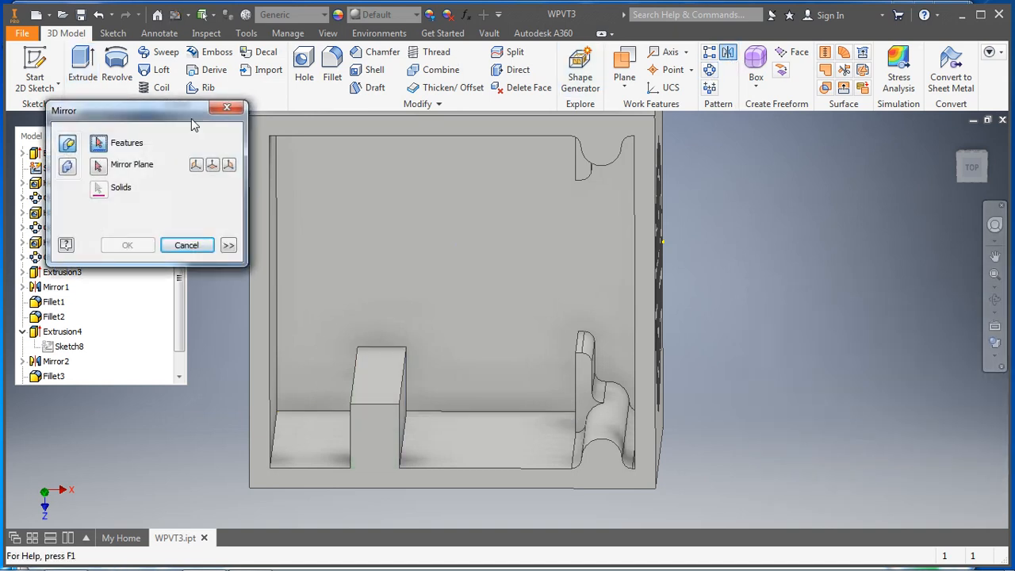
{"action": "left_click", "coordinate": [365, 394]}
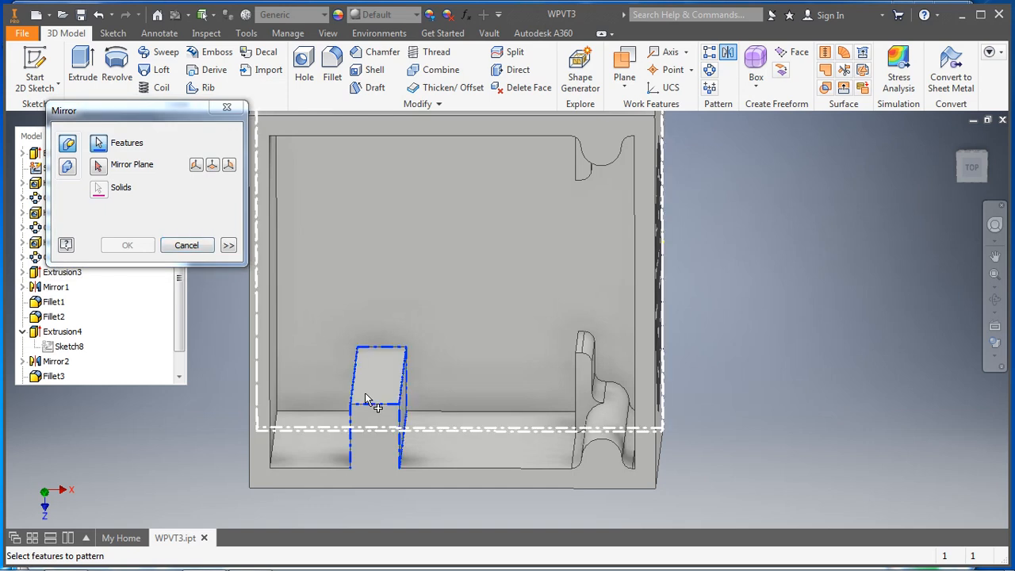
{"action": "left_click", "coordinate": [229, 164]}
{"action": "left_click", "coordinate": [136, 247]}
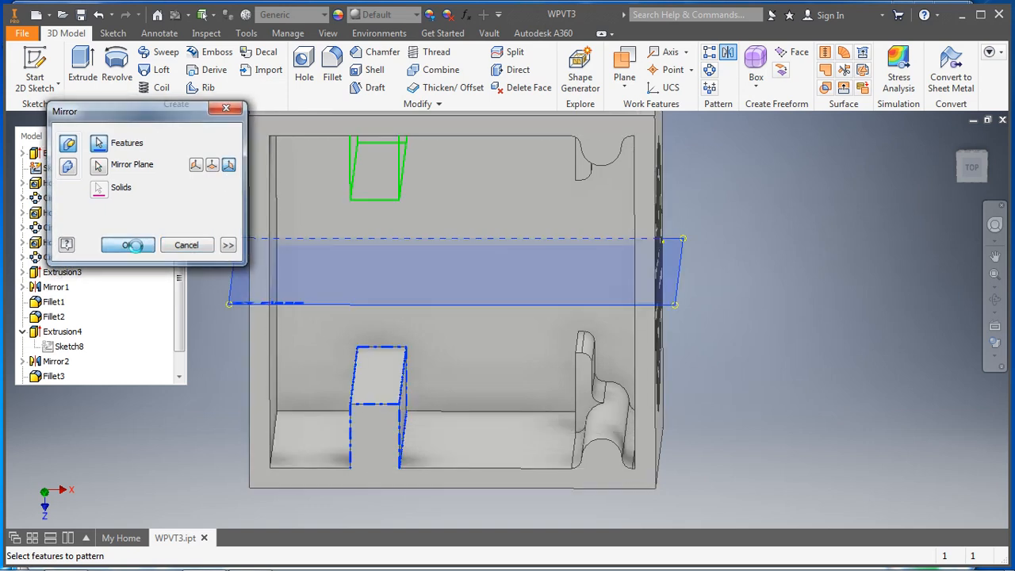
- Start a new 2D sketch on the inside floor of the box, between the two mirrored support blocks
{"action": "key", "text": "F4"}
{"action": "mouse_move", "coordinate": [799, 387]}
{"action": "left_mouse_down"}
{"action": "mouse_move", "coordinate": [779, 363]}
{"action": "mouse_move", "coordinate": [798, 399]}
{"action": "left_mouse_up"}
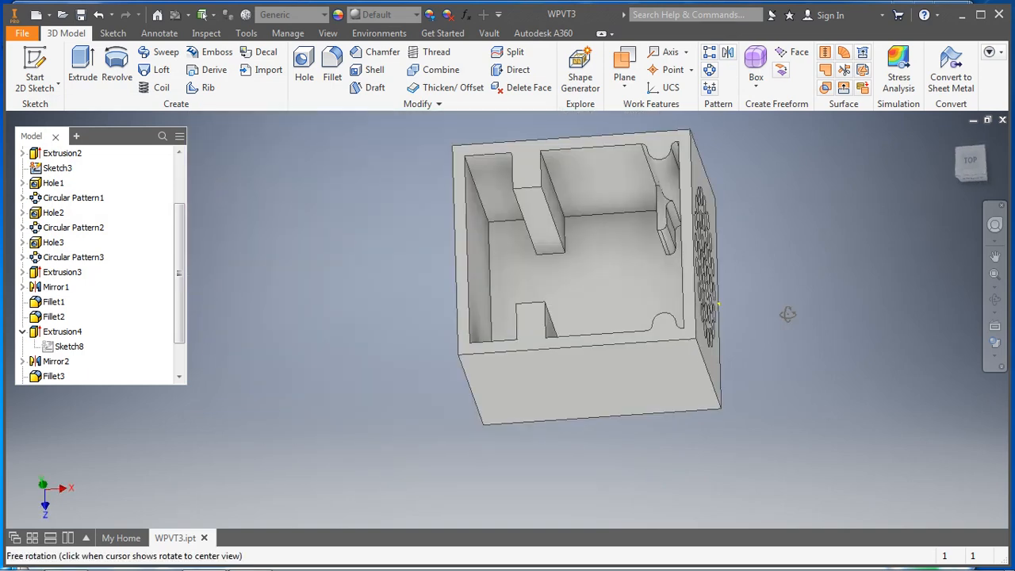
{"action": "middle_click_drag", "start_coordinate": [788, 315], "coordinate": [816, 315], "text": "shift"}
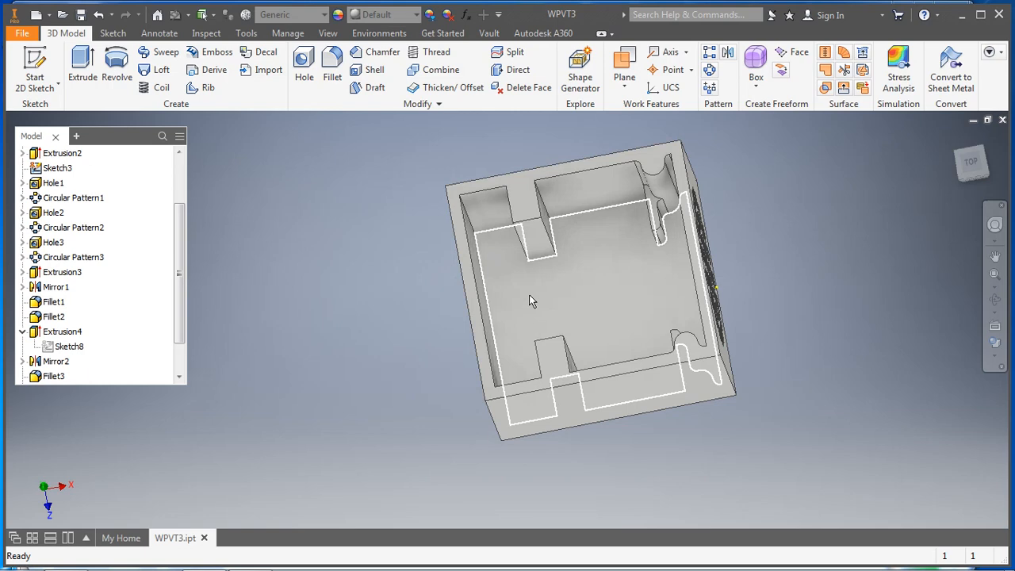
{"action": "left_click", "coordinate": [32, 68]}
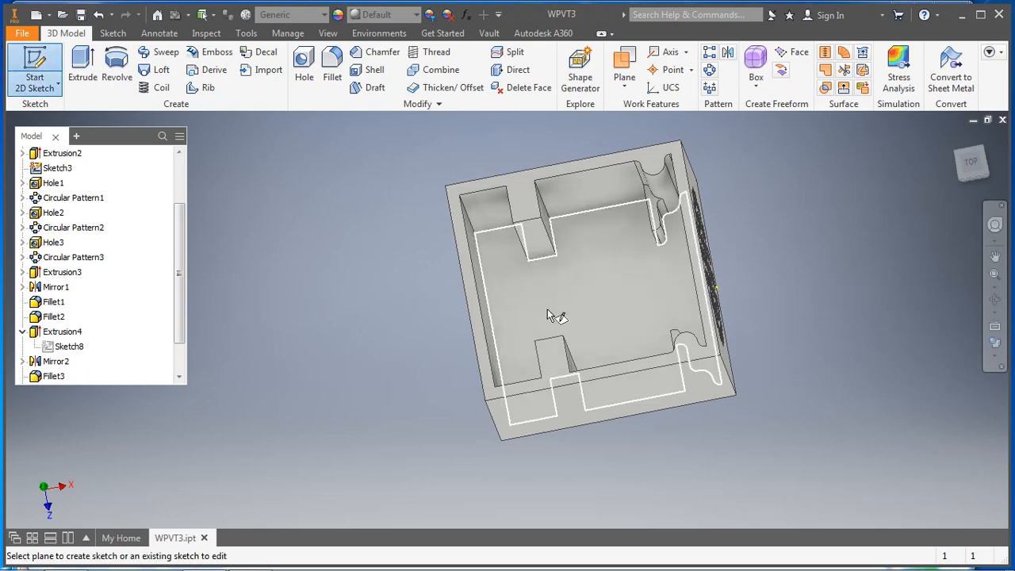
{"action": "left_click", "coordinate": [578, 313]}
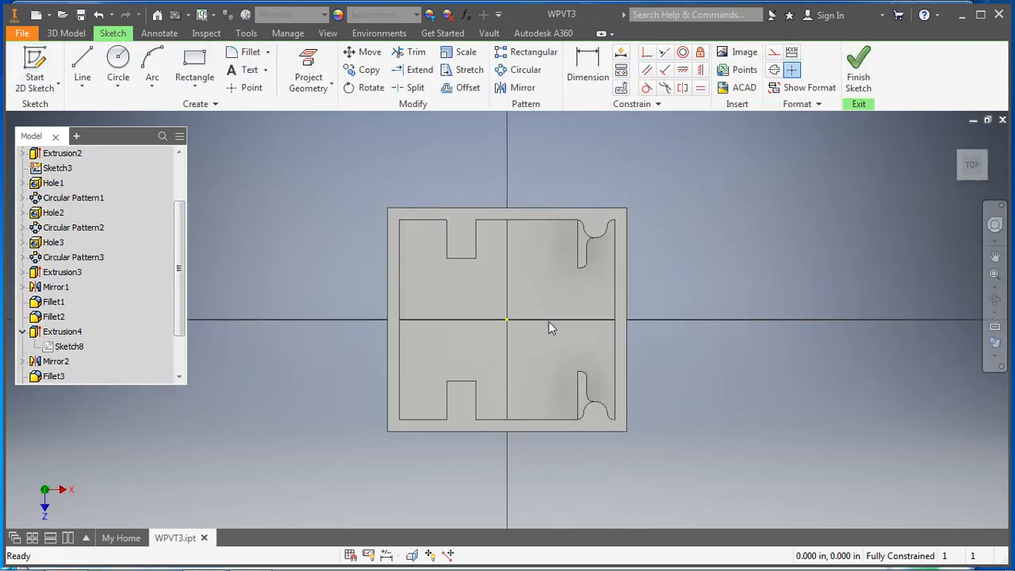
- Draw a 0.2 in line along the horizontal centre axis toward the blank side wall, starting in line with the support blocks' inner faces
{"action": "left_click", "coordinate": [83, 80]}
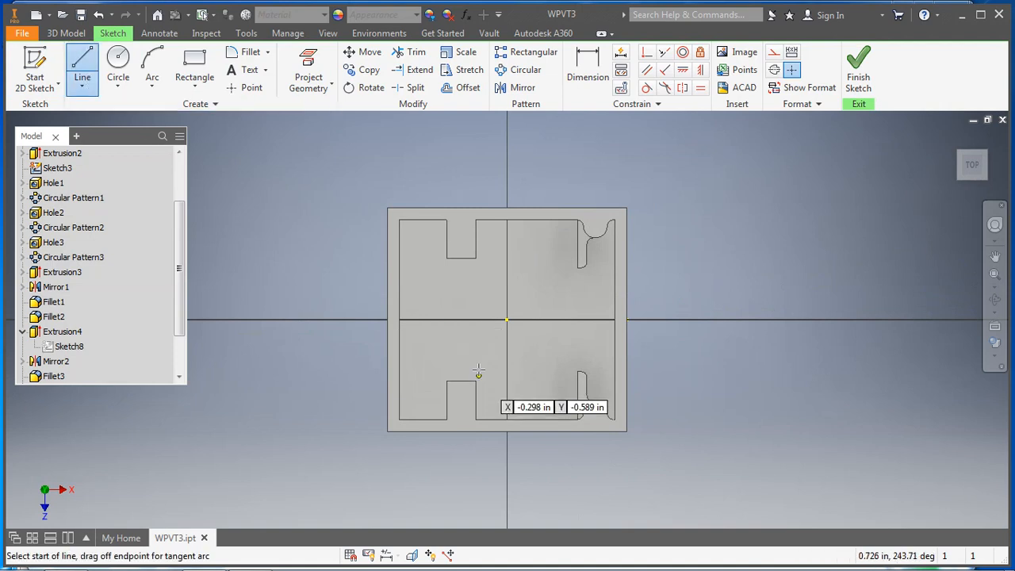
{"action": "scroll", "coordinate": [452, 334], "scroll_direction": "up", "scroll_amount": 3}
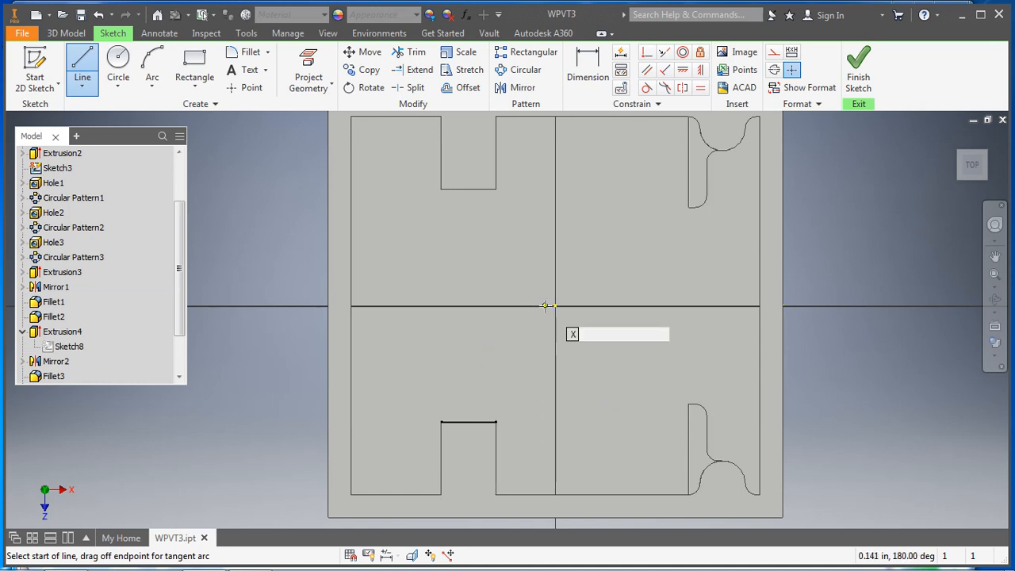
{"action": "left_click", "coordinate": [495, 305]}
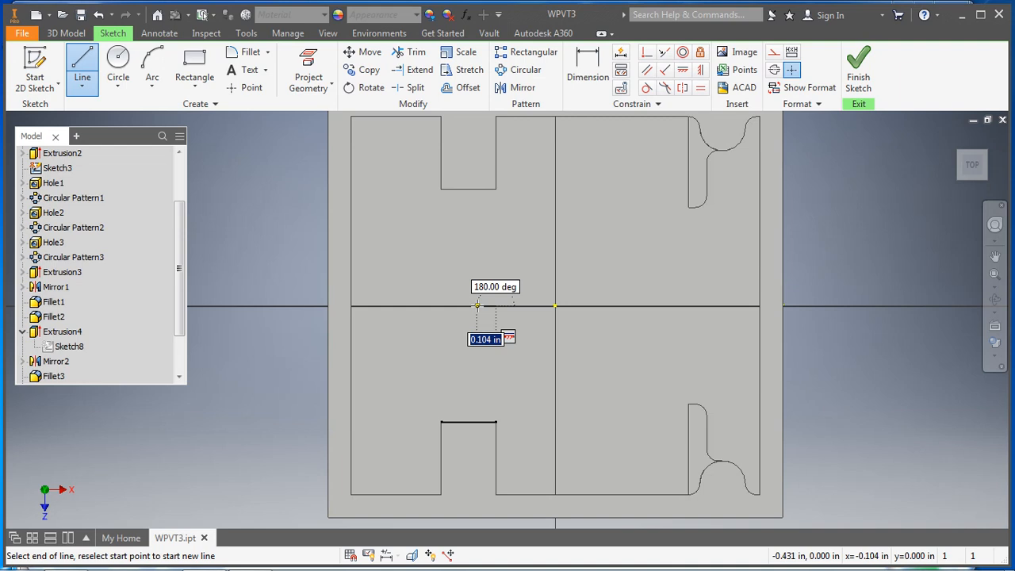
{"action": "type", "text": ".2"}
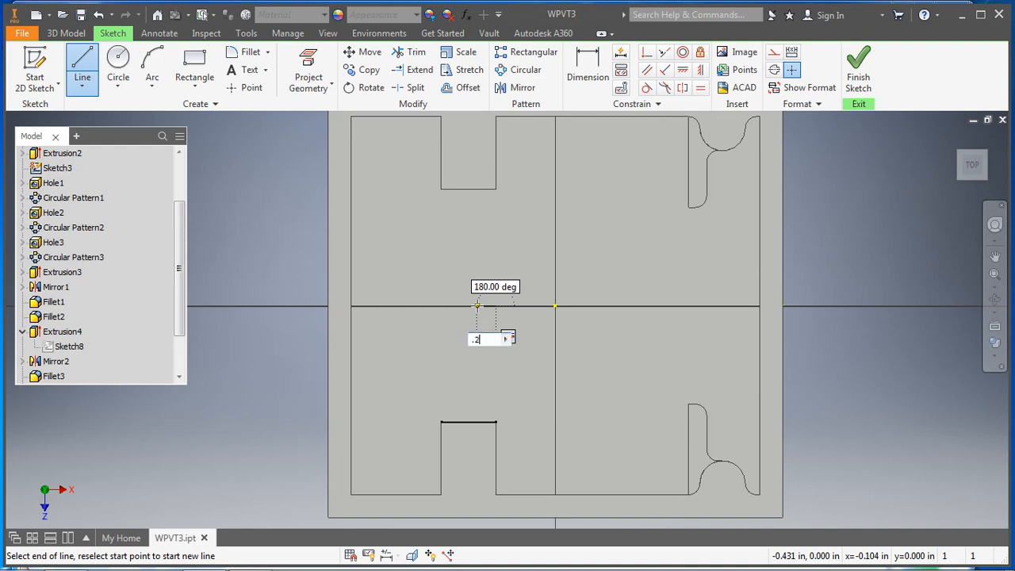
{"action": "key", "text": "Return"}
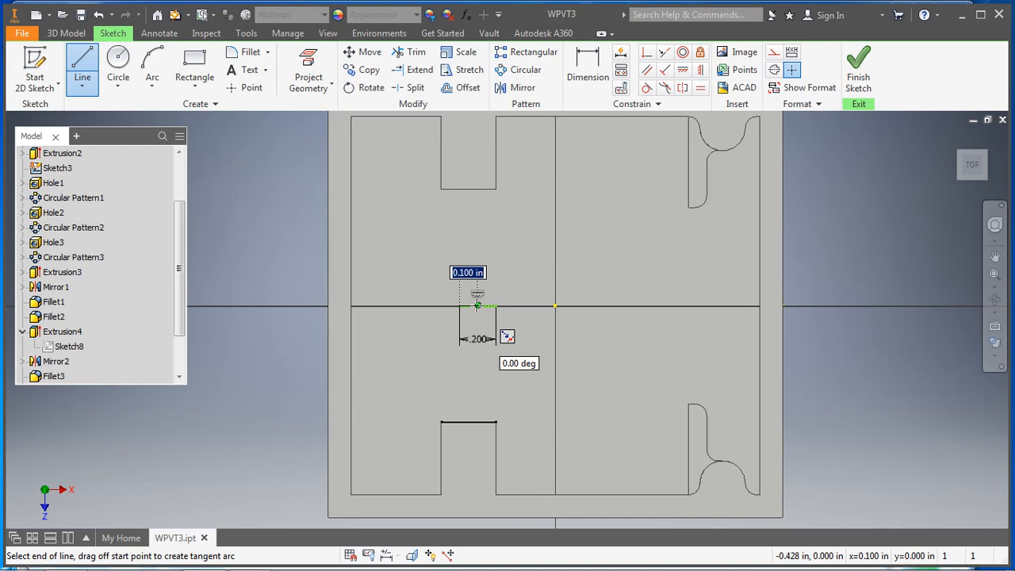
- Draw a two-point center rectangle 0.075 in wide and 1.5 in long, centred on the far end of the 0.2 in line, and finish the sketch
{"action": "left_click", "coordinate": [190, 86]}
{"action": "left_click", "coordinate": [210, 170]}
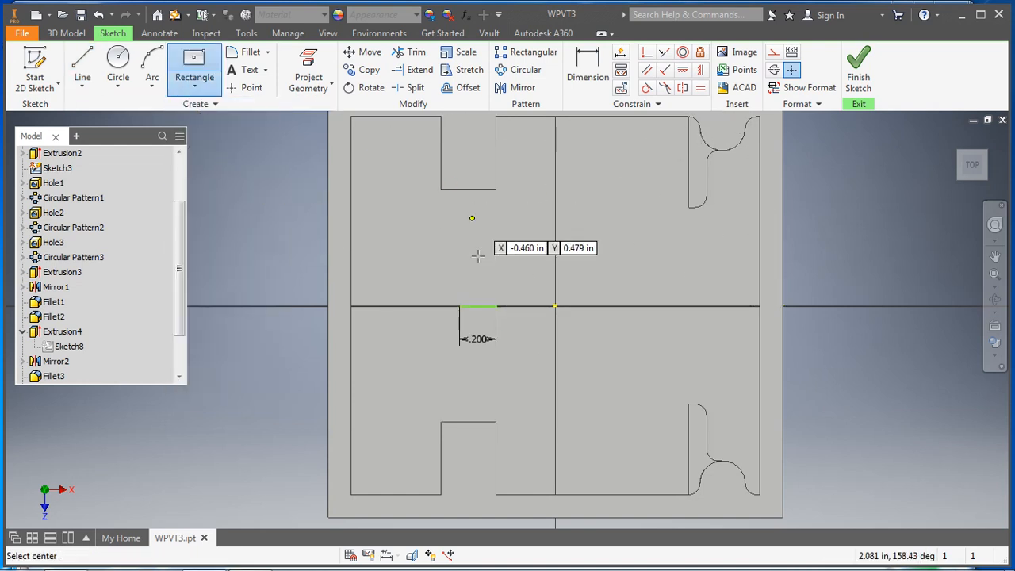
{"action": "left_click", "coordinate": [461, 306]}
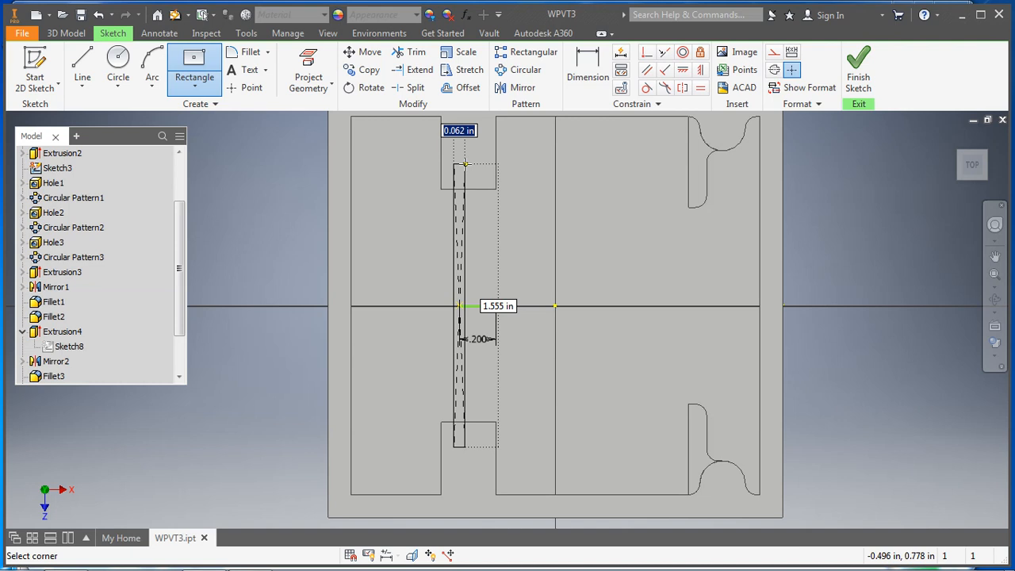
{"action": "type", "text": ".075"}
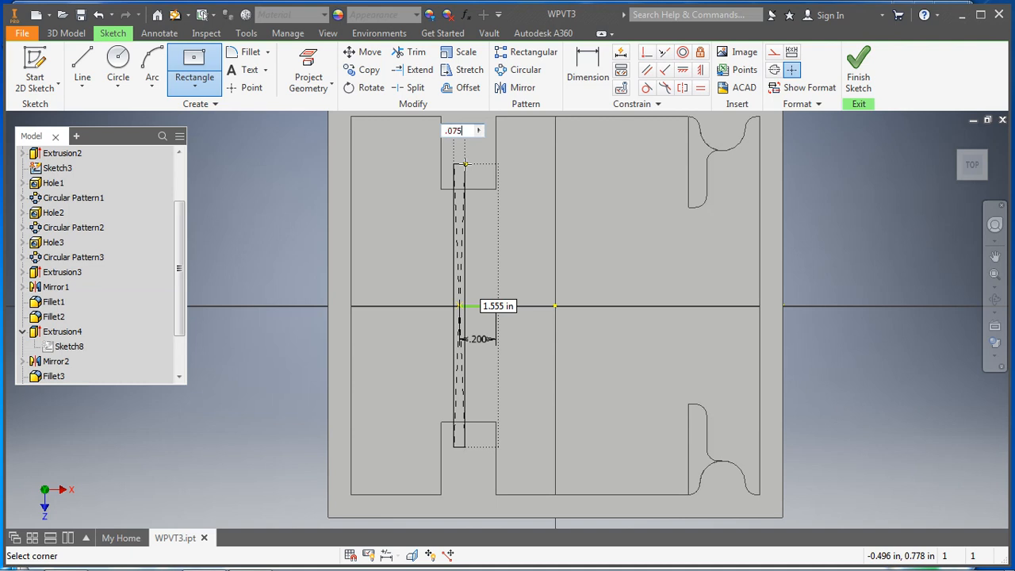
{"action": "key", "text": "Tab"}
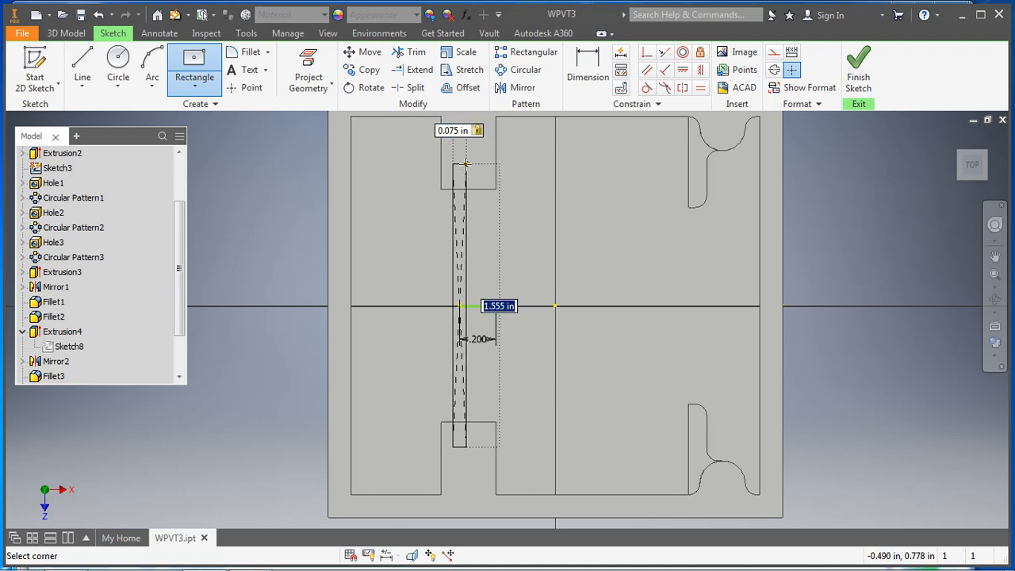
{"action": "type", "text": "1"}
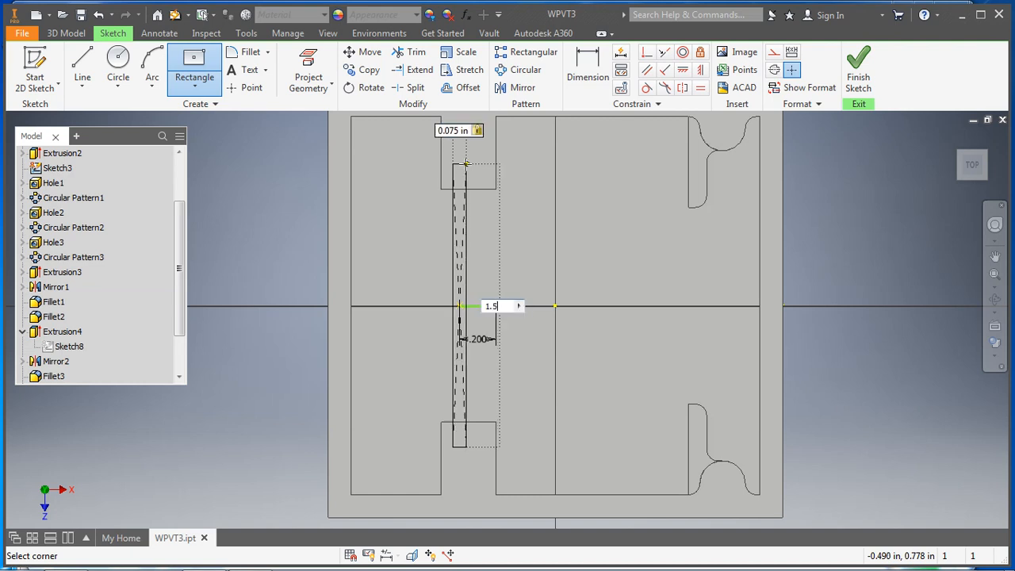
{"action": "type", "text": ".5"}
{"action": "key", "text": "Return"}
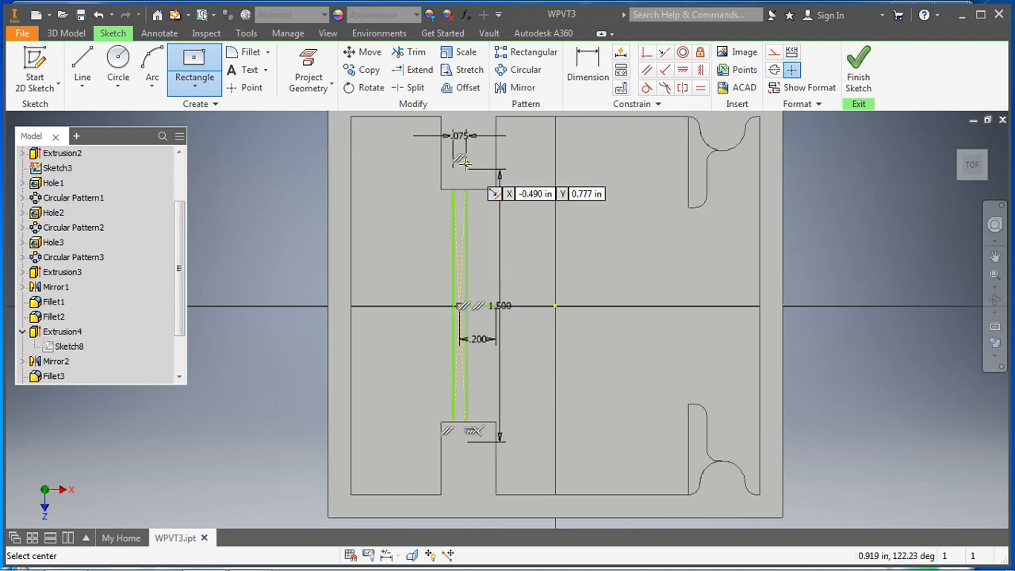
{"action": "left_click", "coordinate": [858, 71]}
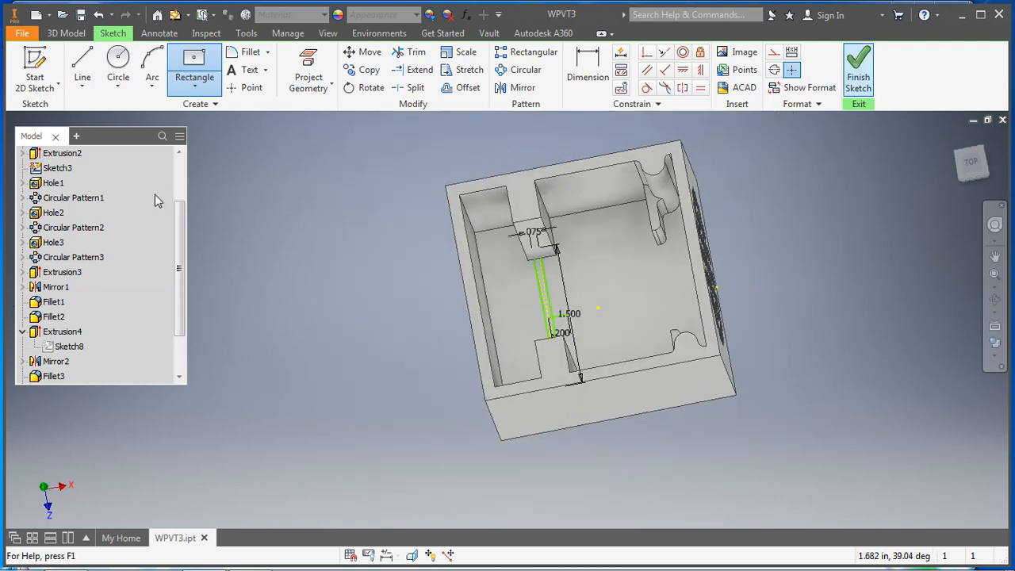
- Cut the 0.075 in by 1.5 in rectangle 2 in upward from the floor through both support blocks with Extrude
{"action": "left_click", "coordinate": [82, 62]}
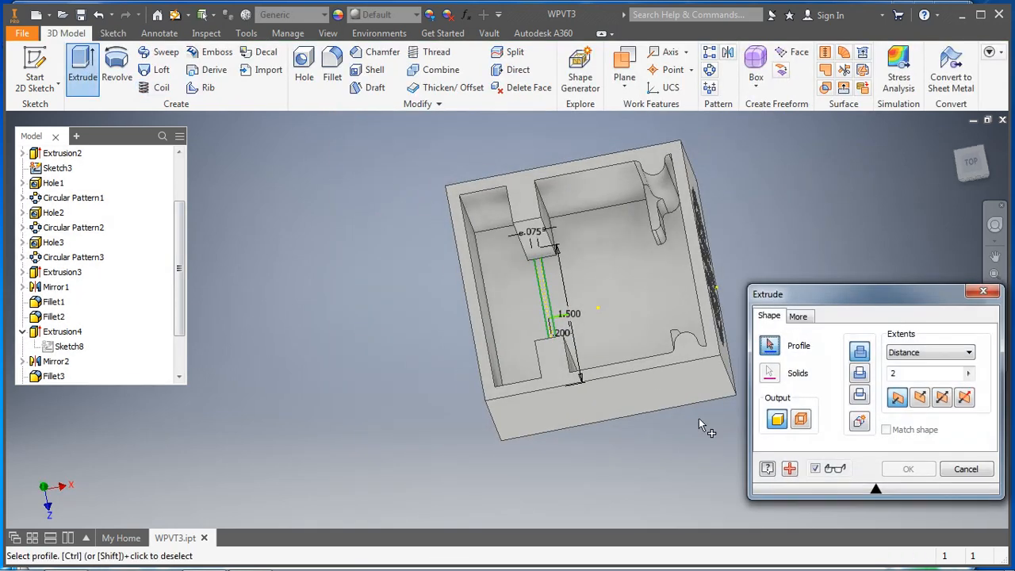
{"action": "middle_click_drag", "start_coordinate": [625, 448], "coordinate": [642, 460], "text": "shift"}
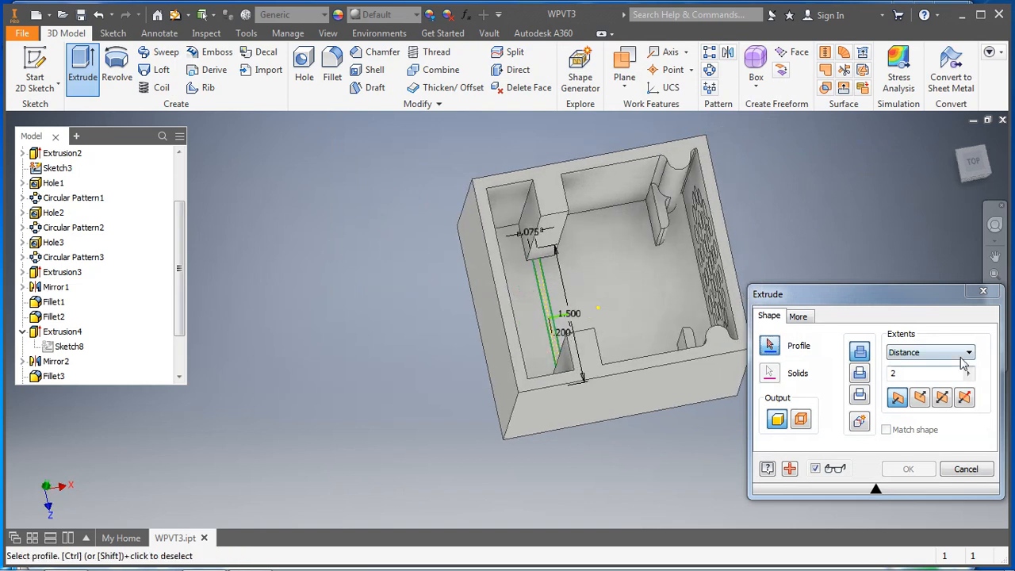
{"action": "left_click", "coordinate": [547, 305]}
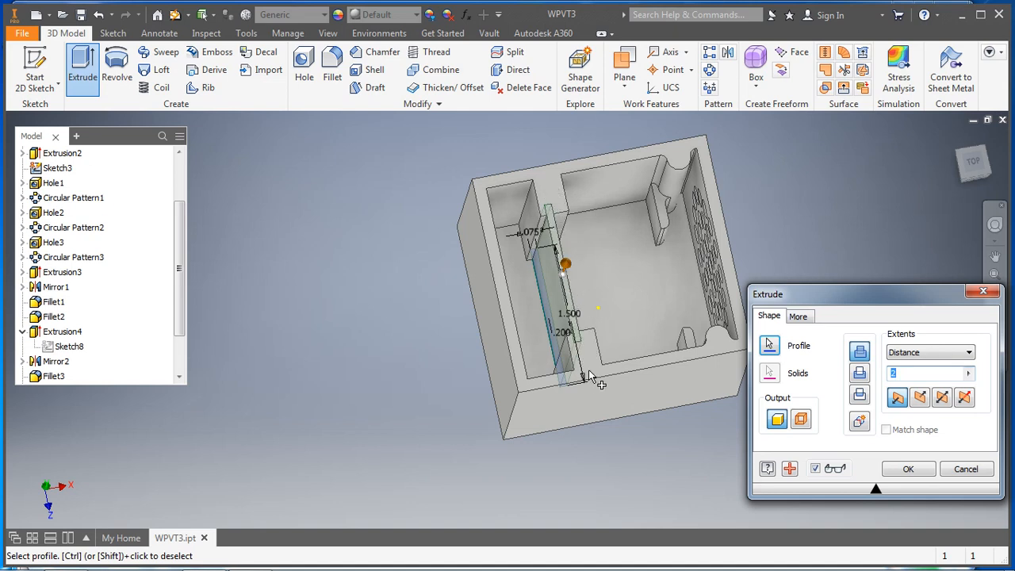
{"action": "left_click", "coordinate": [861, 374]}
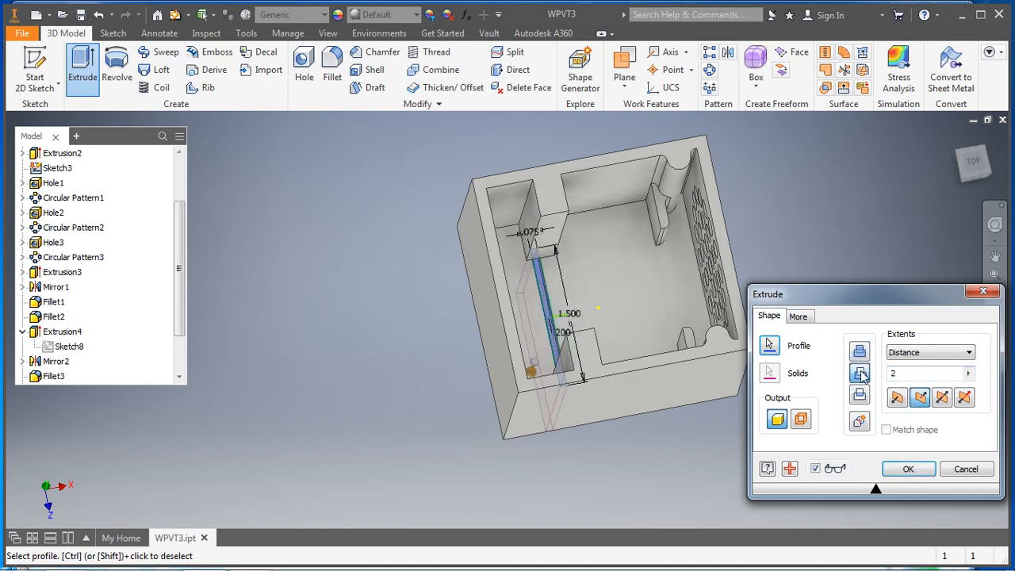
{"action": "middle_click_drag", "start_coordinate": [653, 435], "coordinate": [703, 452], "text": "shift"}
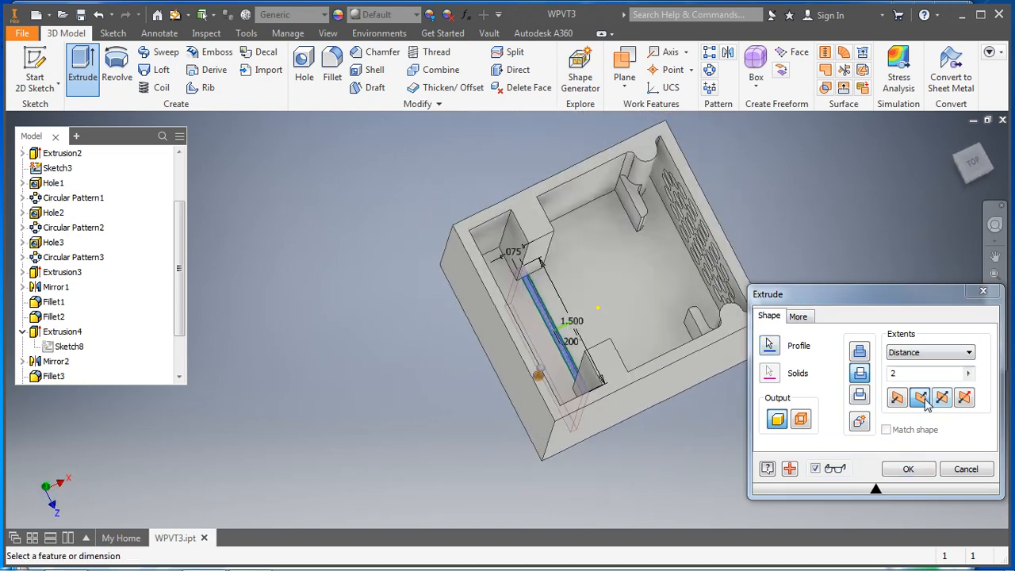
{"action": "left_click", "coordinate": [901, 405]}
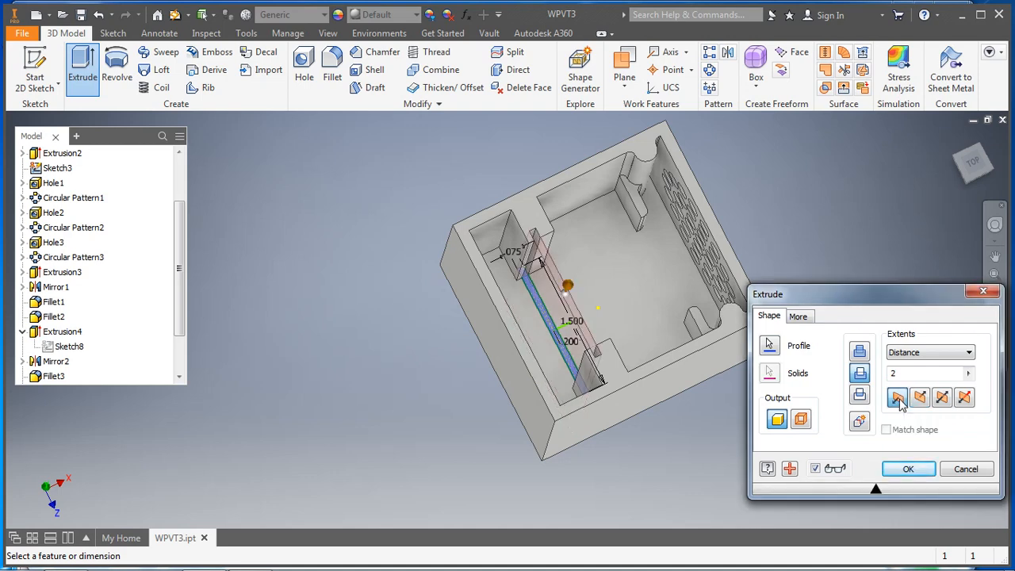
{"action": "left_click", "coordinate": [908, 468]}
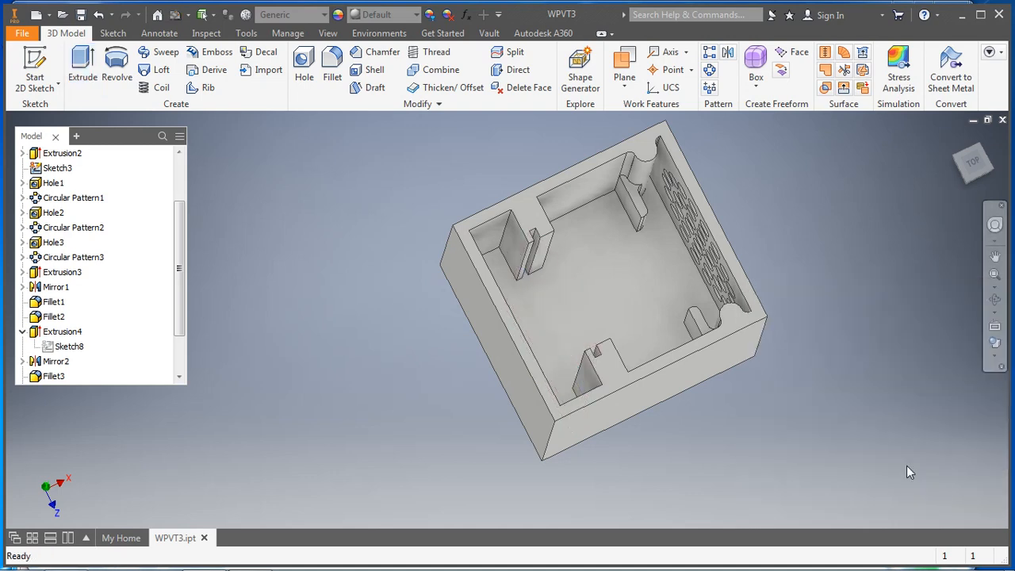
- Measure the distance on one support block's upper face between the slot and the block's inner corner facing the perforated wall
{"action": "middle_click_drag", "start_coordinate": [786, 386], "coordinate": [818, 425], "text": "shift"}
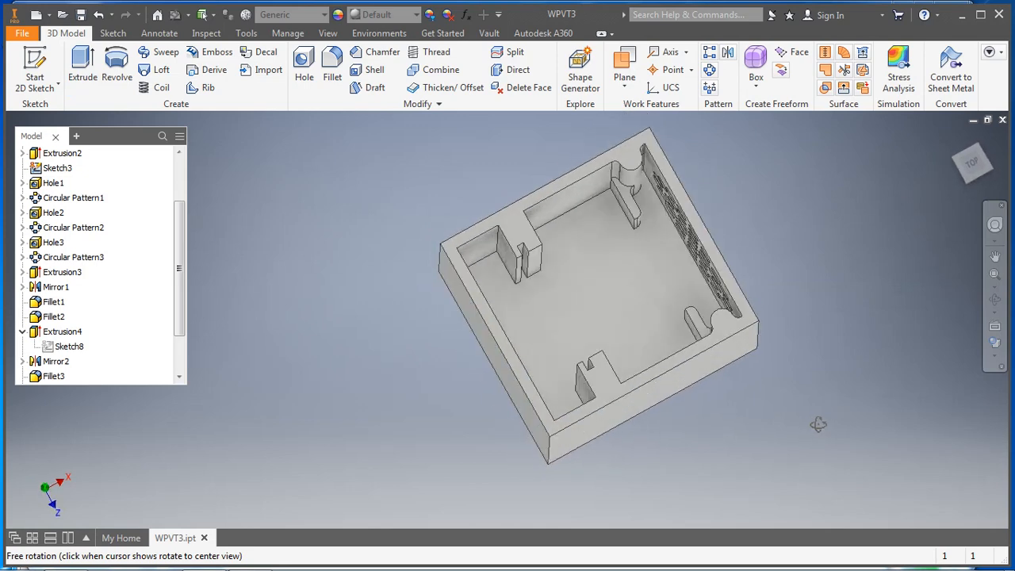
{"action": "middle_click_drag", "start_coordinate": [584, 298], "coordinate": [526, 267], "text": "shift"}
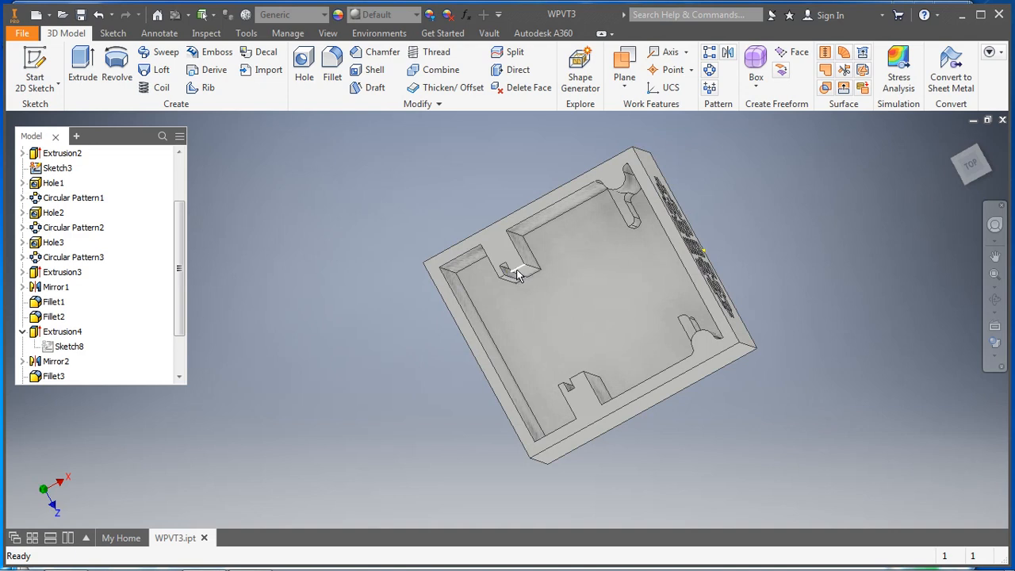
{"action": "left_click", "coordinate": [206, 32]}
{"action": "left_click", "coordinate": [27, 63]}
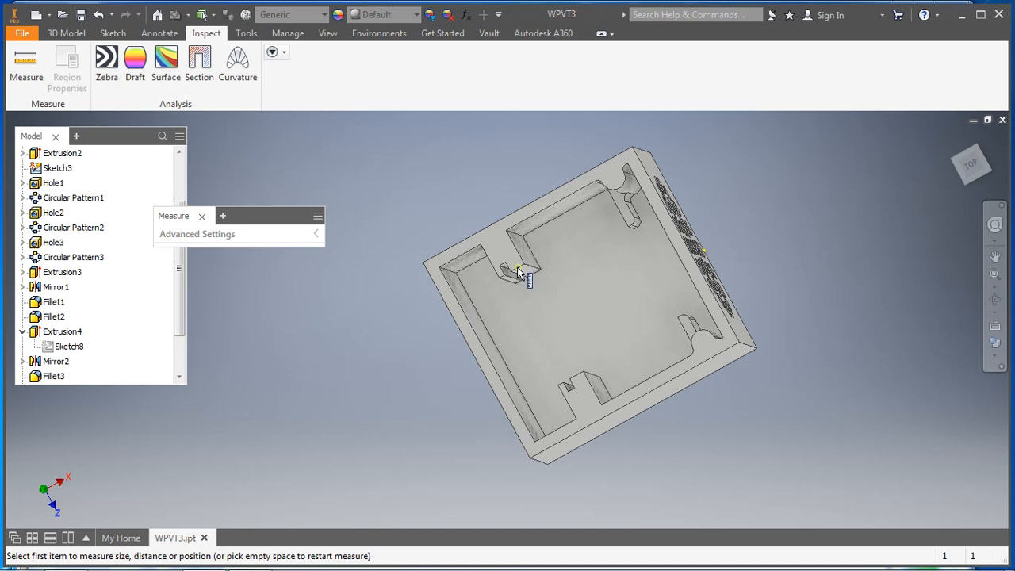
{"action": "scroll", "coordinate": [509, 241], "scroll_direction": "down", "scroll_amount": 1}
{"action": "middle_click_drag", "start_coordinate": [509, 241], "coordinate": [526, 281]}
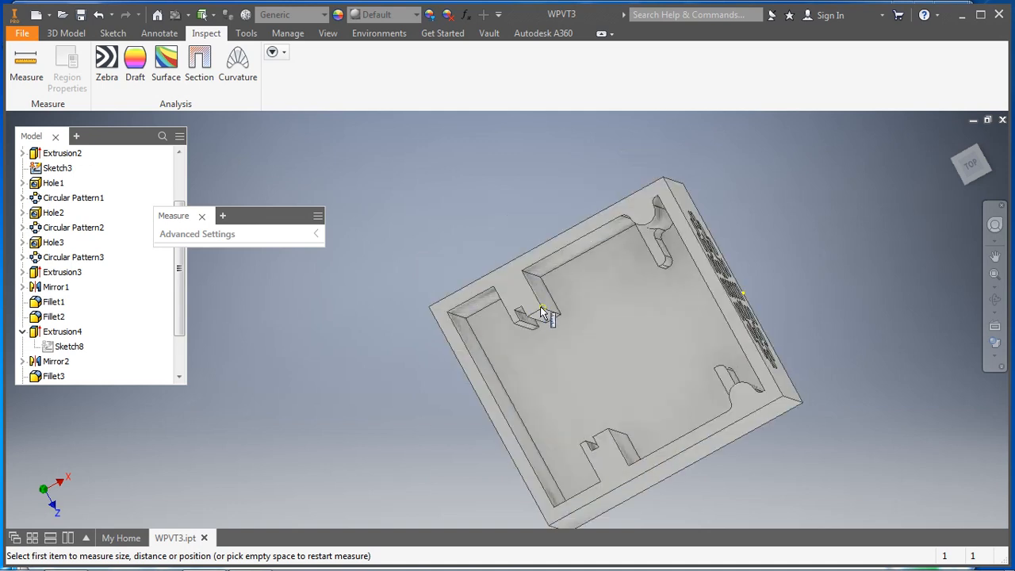
{"action": "left_click", "coordinate": [542, 311]}
{"action": "left_click", "coordinate": [528, 317]}
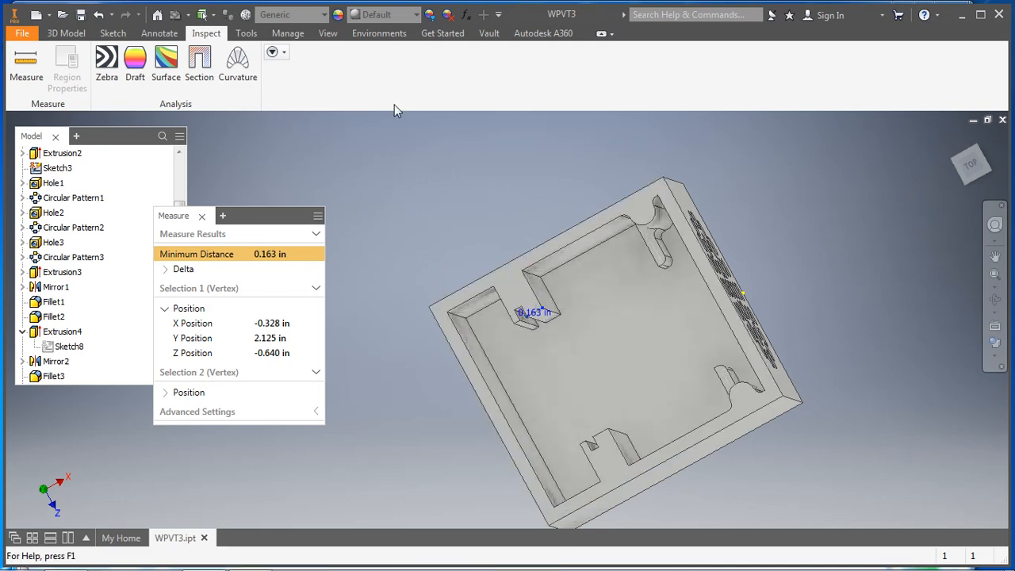
{"action": "left_click", "coordinate": [66, 33]}
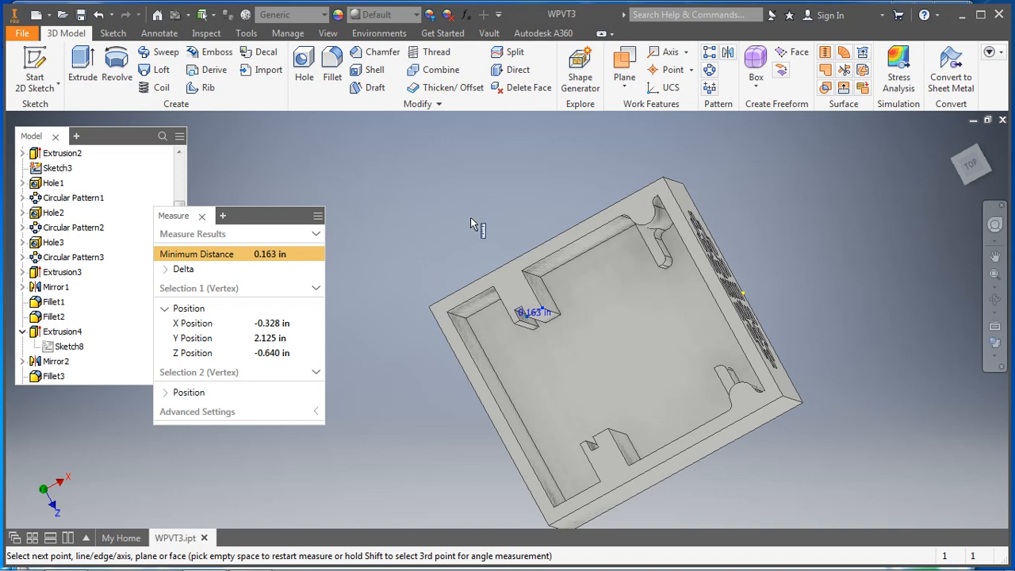
{"action": "key", "text": "Escape"}
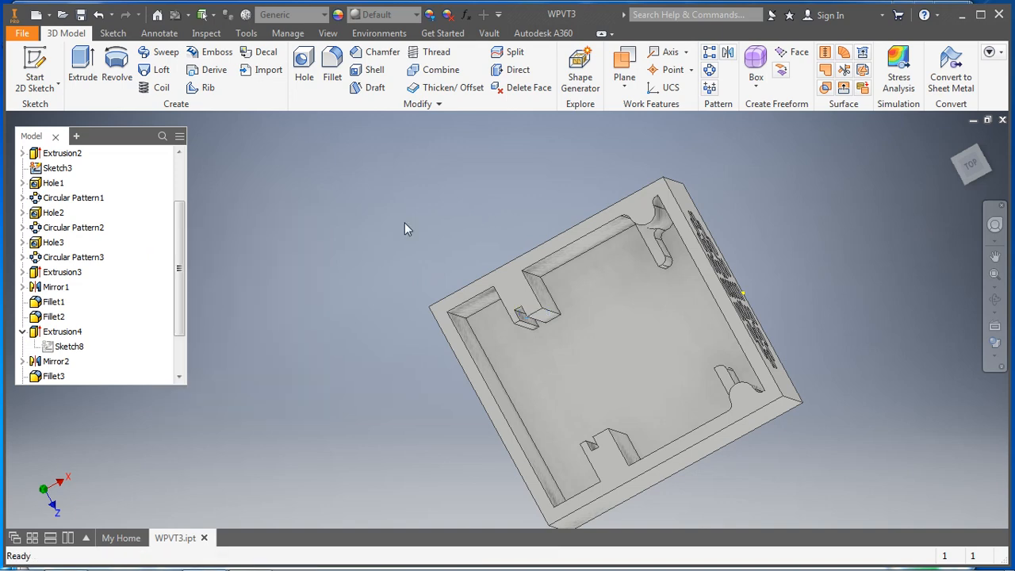
- Fillet both support blocks' inner vertical edges facing the perforated wall and their blank-side corners with the box walls at 0.125 in radius
{"action": "left_click", "coordinate": [956, 141]}
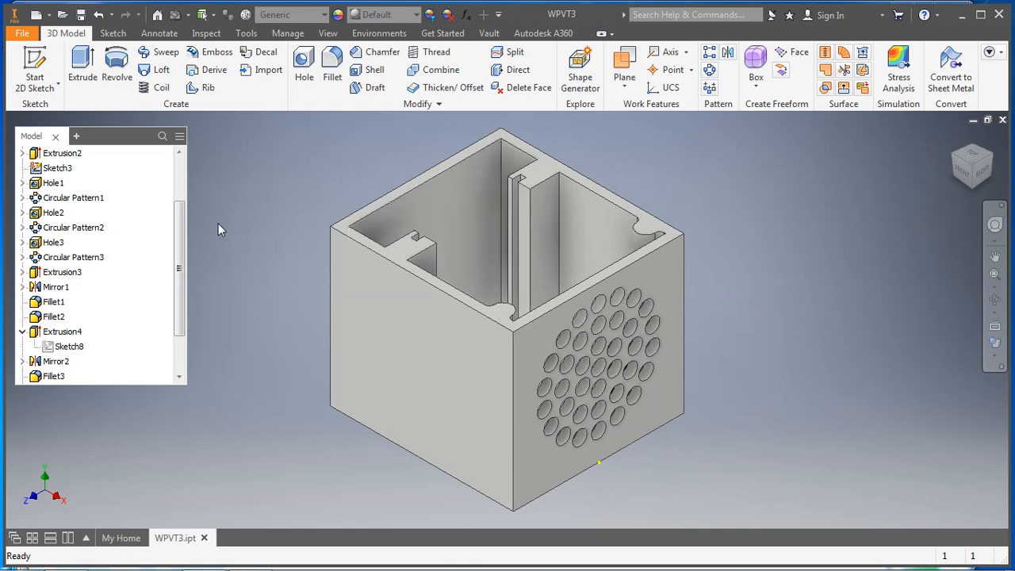
{"action": "left_click", "coordinate": [332, 70]}
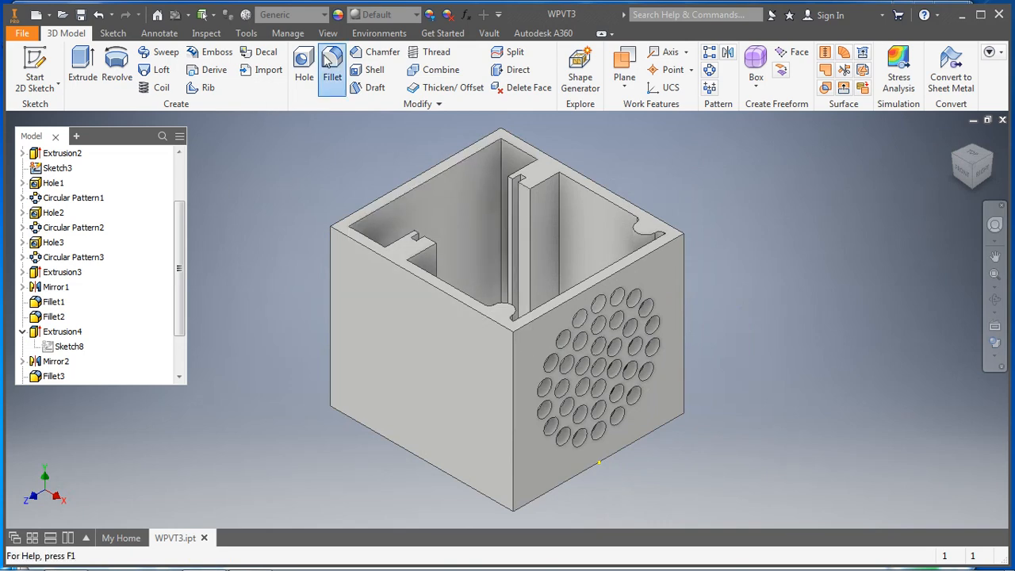
{"action": "left_click_drag", "start_coordinate": [367, 78], "coordinate": [262, 68]}
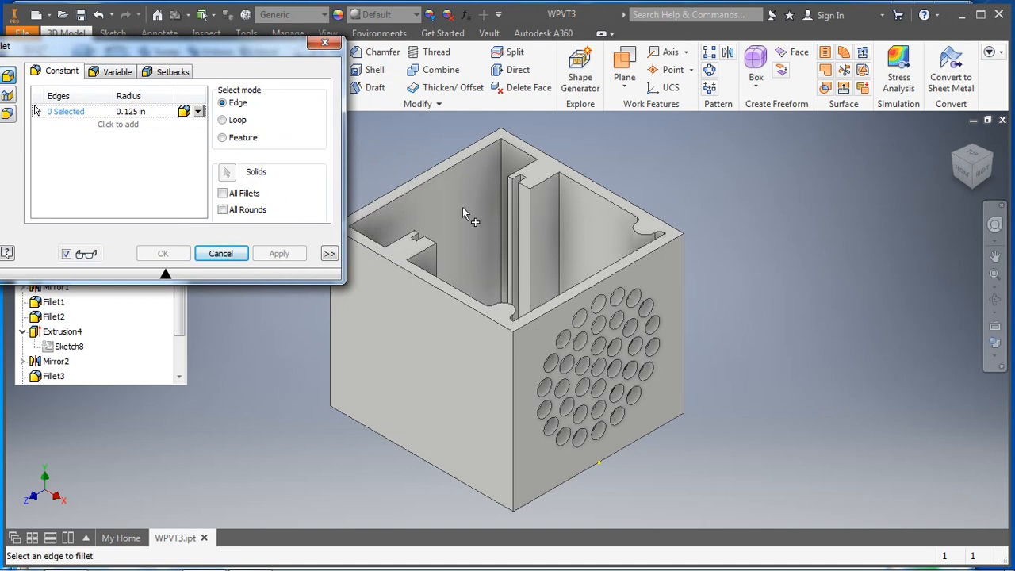
{"action": "left_click", "coordinate": [528, 254]}
{"action": "middle_click_drag", "start_coordinate": [702, 221], "coordinate": [704, 252], "text": "shift"}
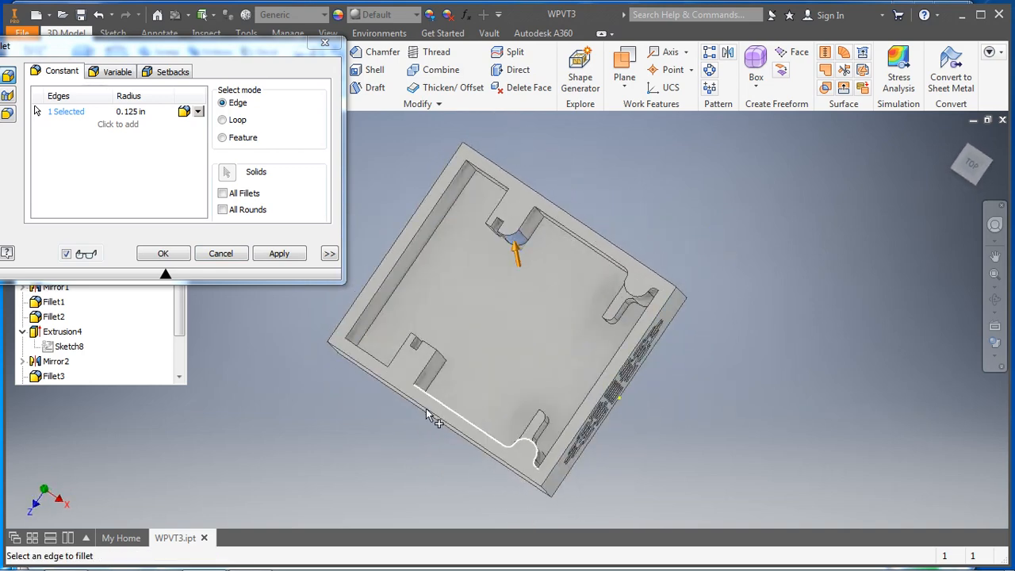
{"action": "left_click", "coordinate": [443, 361]}
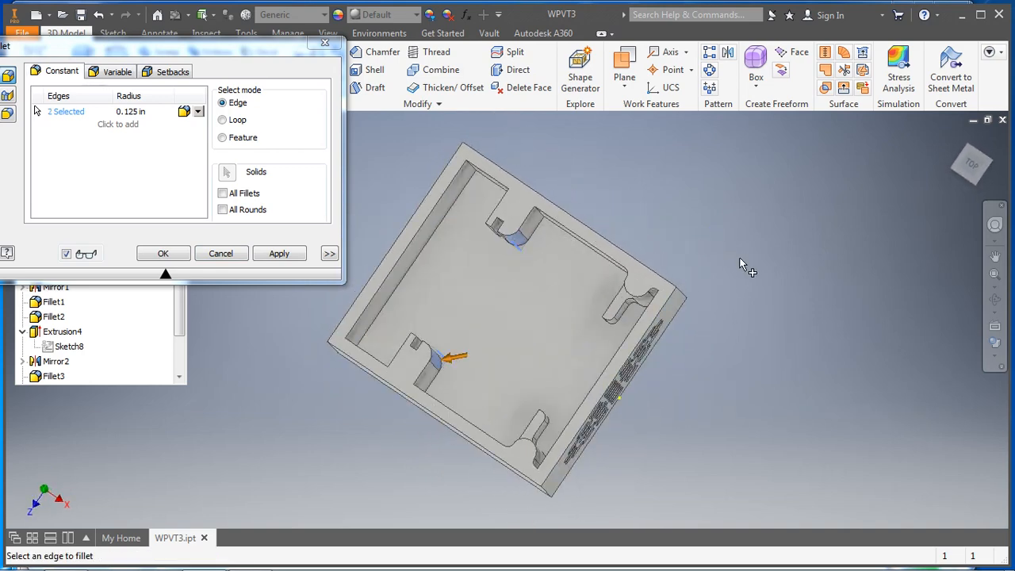
{"action": "middle_click_drag", "start_coordinate": [527, 304], "coordinate": [507, 349], "text": "shift"}
{"action": "left_click", "coordinate": [512, 208]}
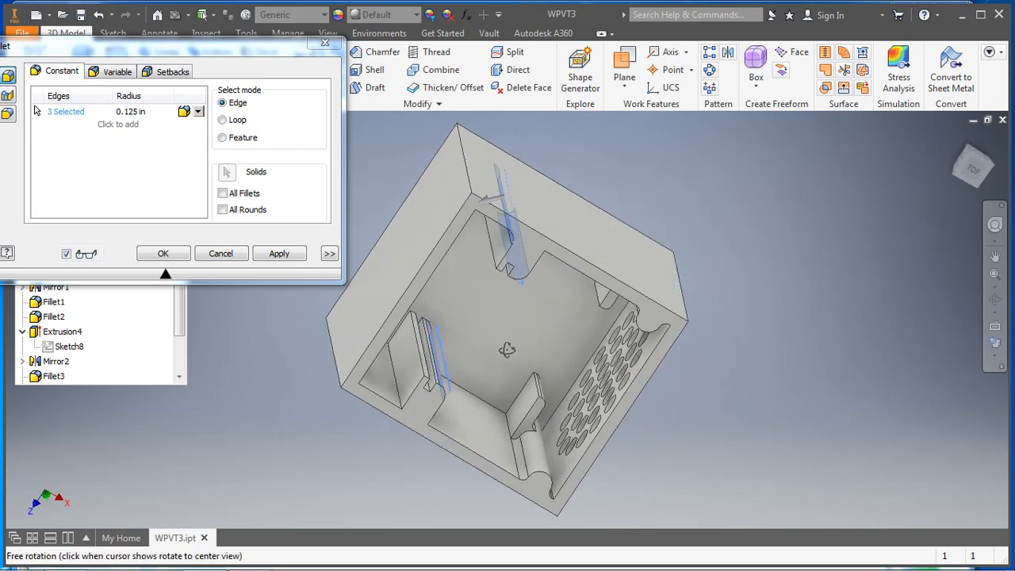
{"action": "left_click", "coordinate": [400, 388]}
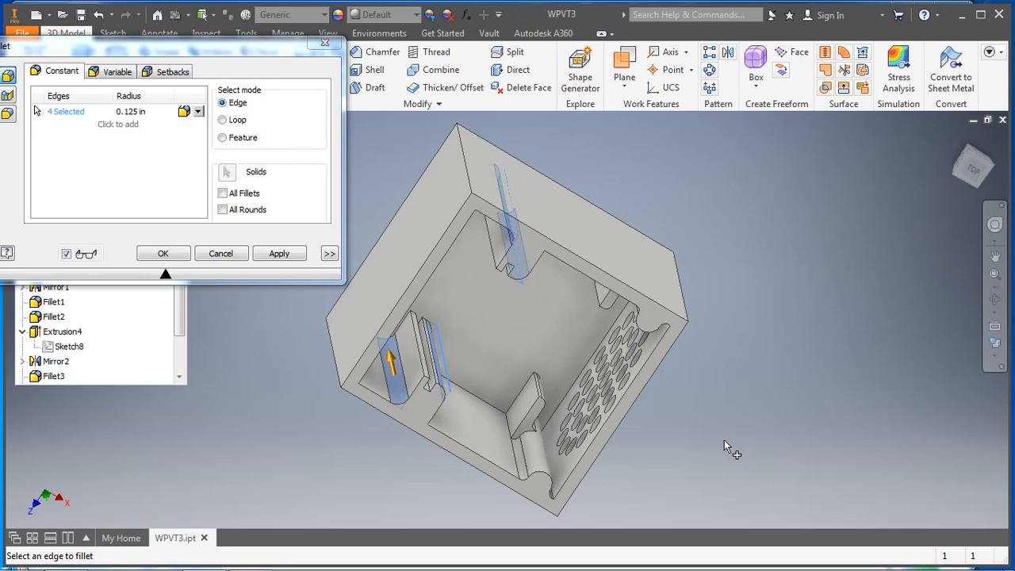
{"action": "middle_click_drag", "start_coordinate": [730, 447], "coordinate": [718, 400], "text": "shift"}
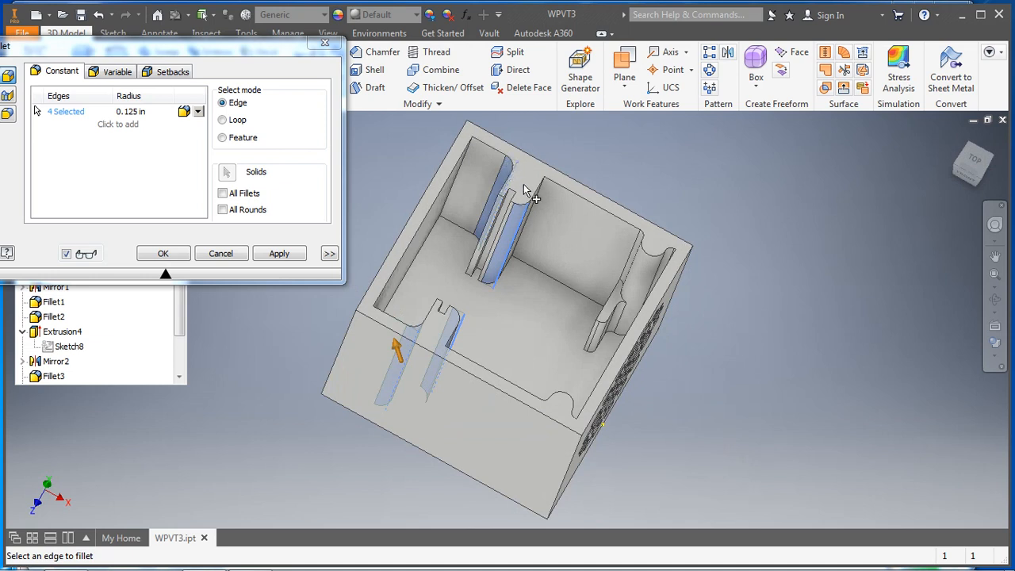
{"action": "left_click", "coordinate": [164, 254]}
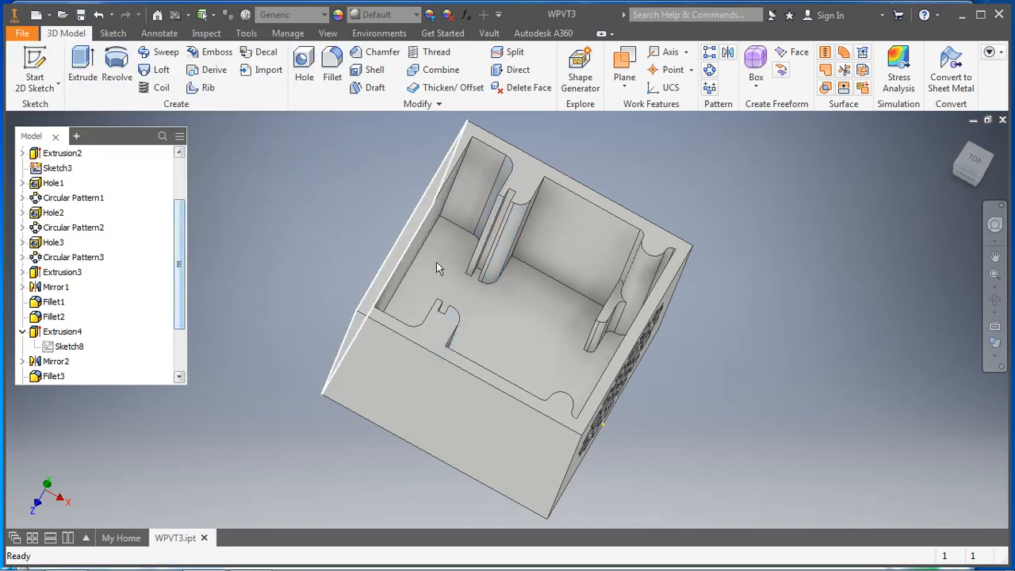
{"action": "middle_click_drag", "start_coordinate": [712, 326], "coordinate": [744, 376], "text": "shift"}
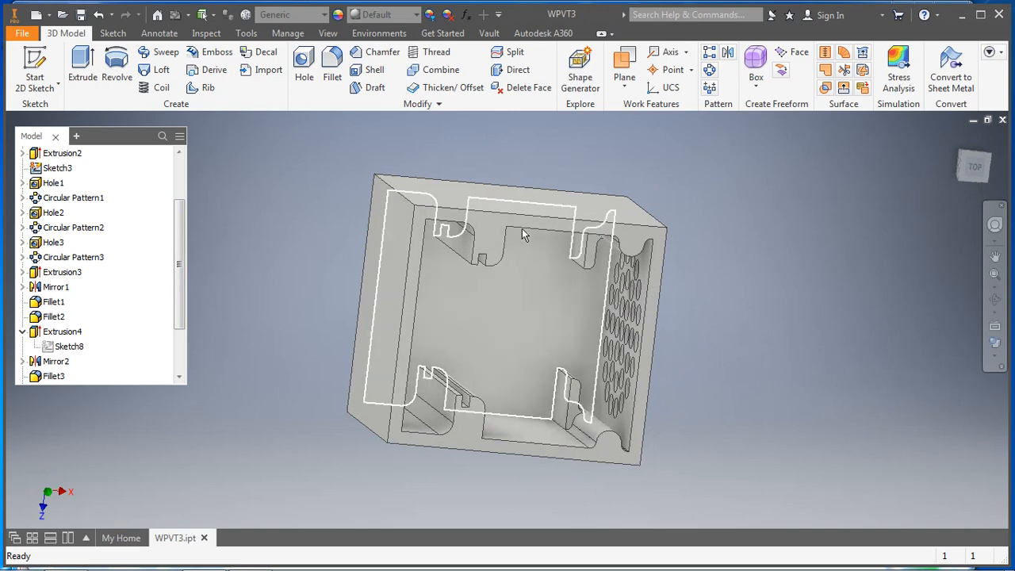